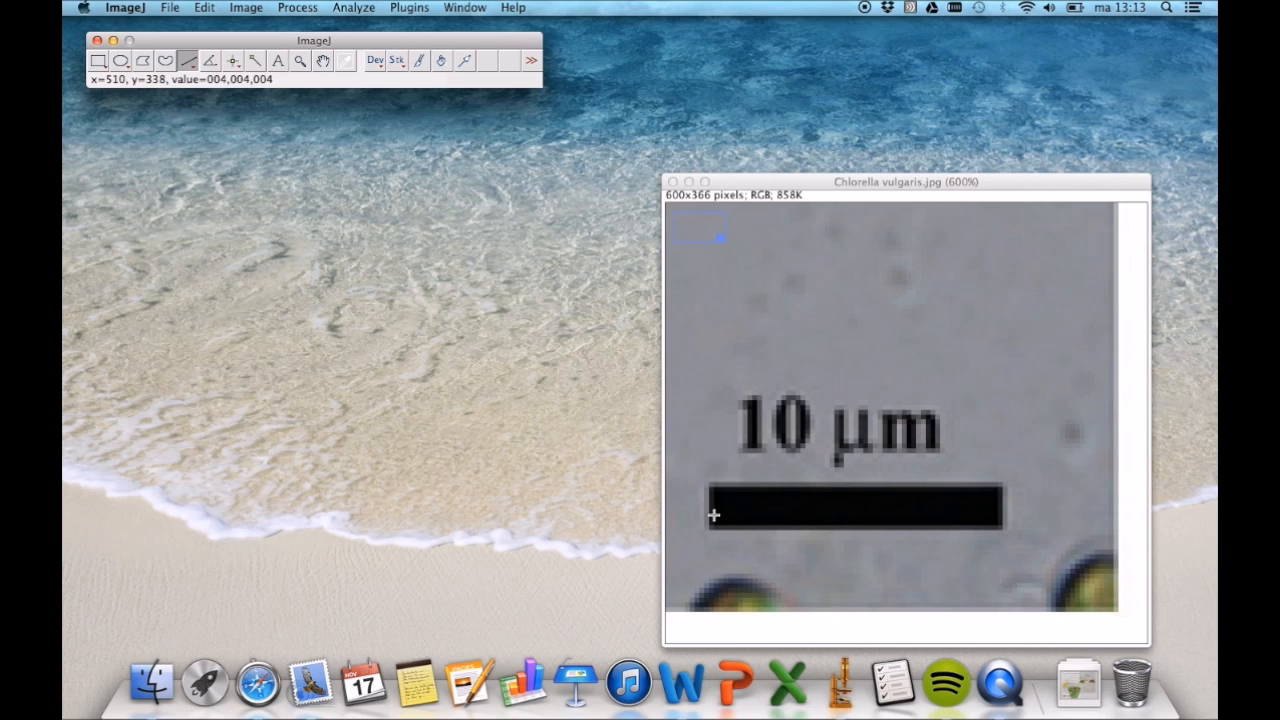
- Trace a straight line along the 10 µm scale bar and set the scale's known distance to 10
{"action": "left_click_drag", "start_coordinate": [706, 510], "coordinate": [1003, 517]}
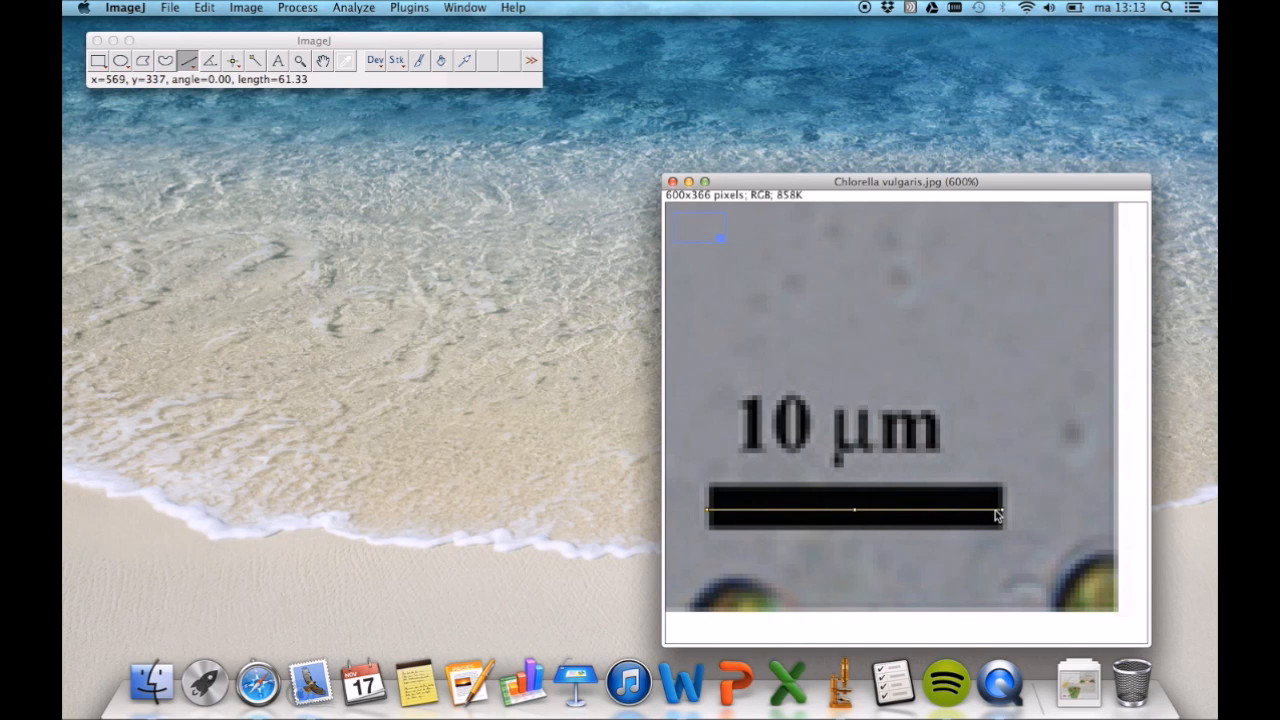
{"action": "double_click", "coordinate": [300, 61]}
{"action": "left_click", "coordinate": [353, 8]}
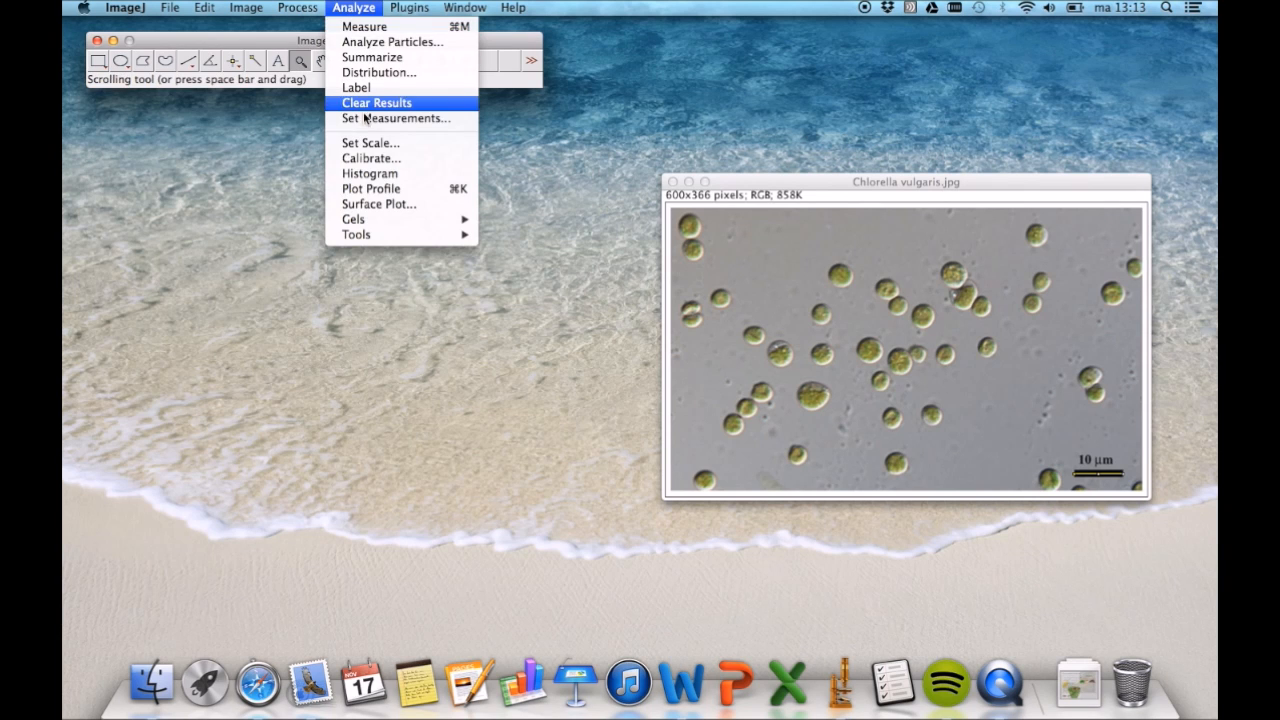
{"action": "left_click", "coordinate": [369, 146]}
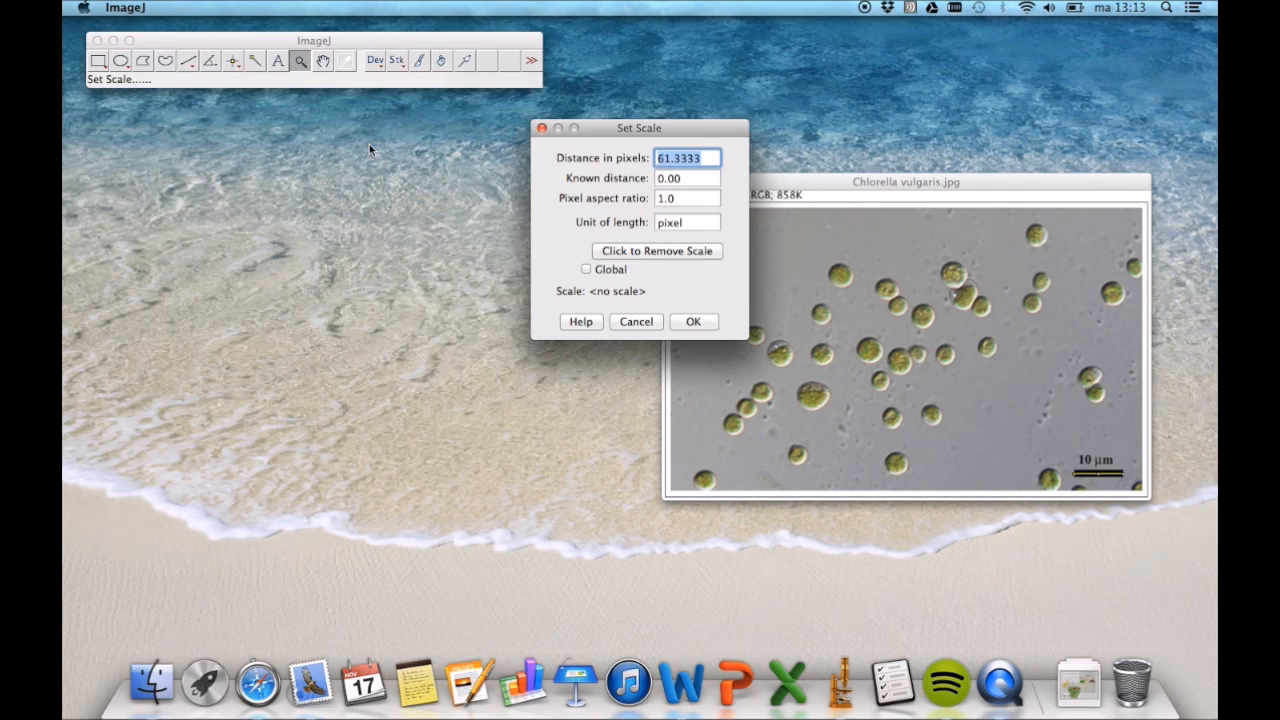
{"action": "left_click", "coordinate": [682, 180]}
{"action": "key", "text": "BackSpace"}
{"action": "key", "text": "BackSpace"}
{"action": "key", "text": "BackSpace"}
{"action": "key", "text": "BackSpace"}
{"action": "type", "text": "10"}
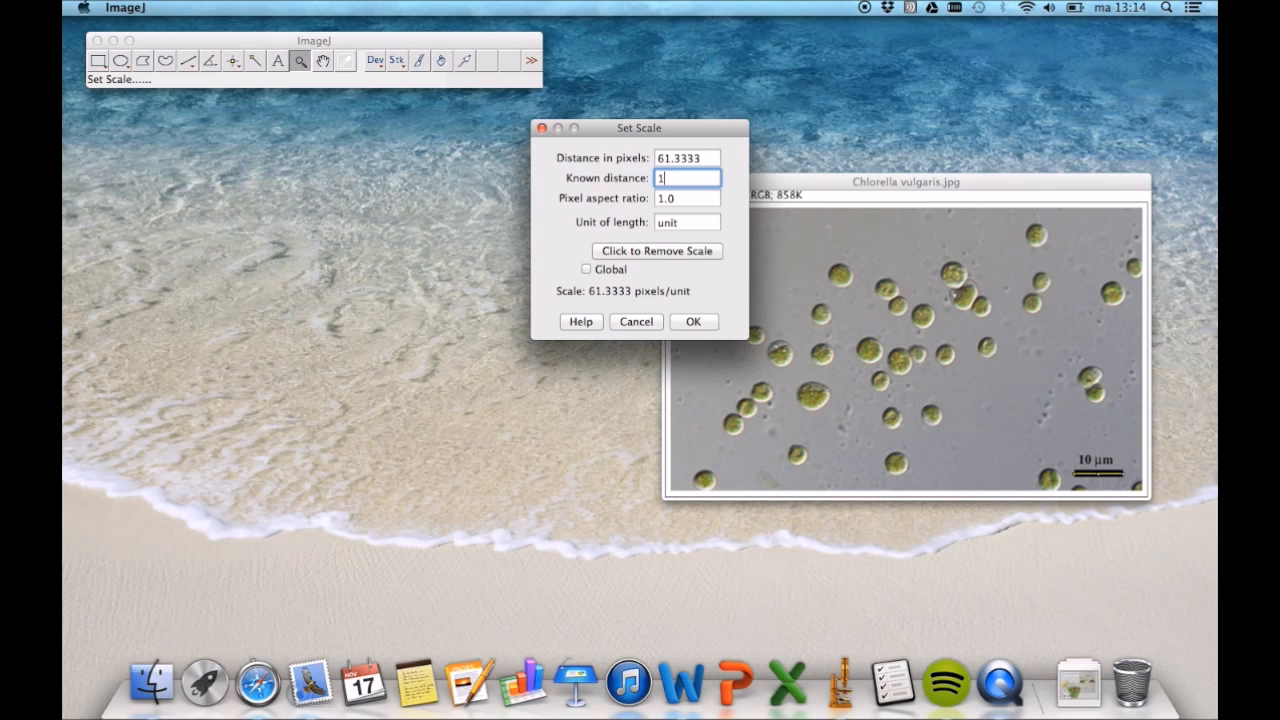
- Set the scale's unit of length to µm and apply the scale
{"action": "left_click", "coordinate": [700, 222]}
{"action": "key", "text": "BackSpace"}
{"action": "key", "text": "BackSpace"}
{"action": "key", "text": "BackSpace"}
{"action": "key", "text": "BackSpace"}
{"action": "type", "text": "µ"}
{"action": "left_click", "coordinate": [693, 321]}
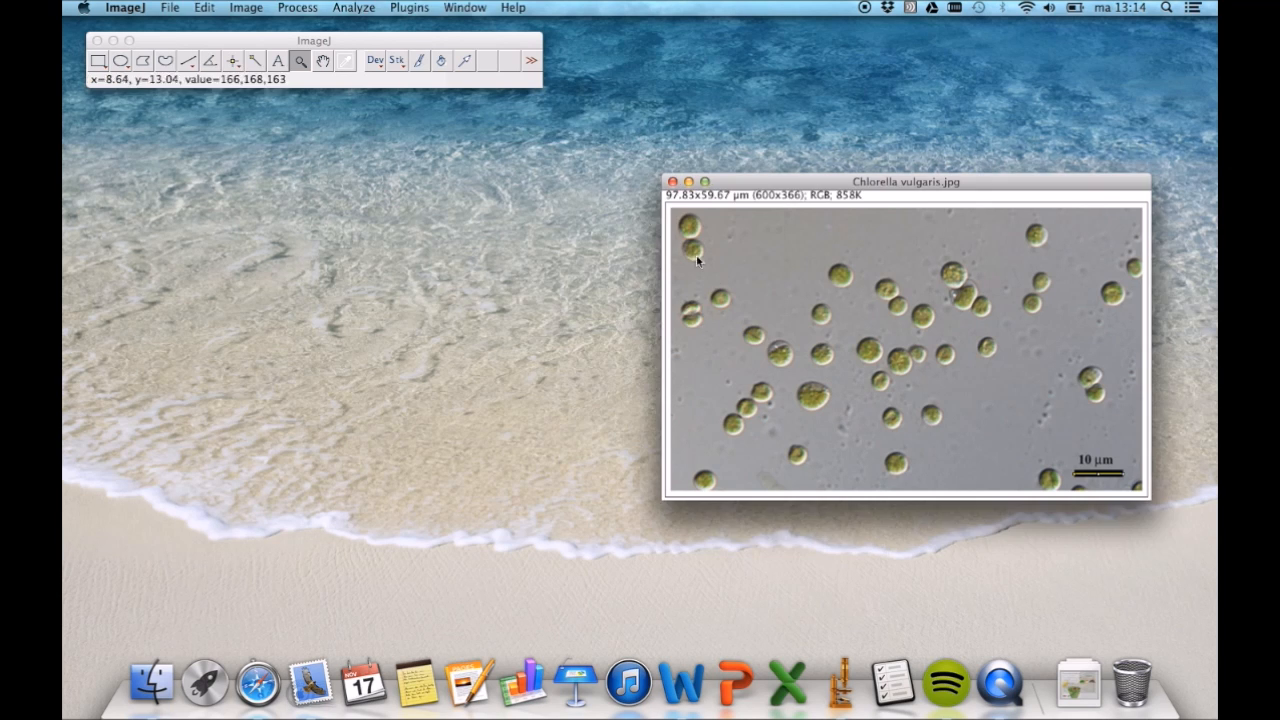
- Duplicate a rectangular region of about 451x285 pixels without the scale bar as Chlorella vulgaris-1.jpg, and close the original image
{"action": "left_click", "coordinate": [98, 60]}
{"action": "left_click_drag", "start_coordinate": [710, 262], "coordinate": [1070, 490]}
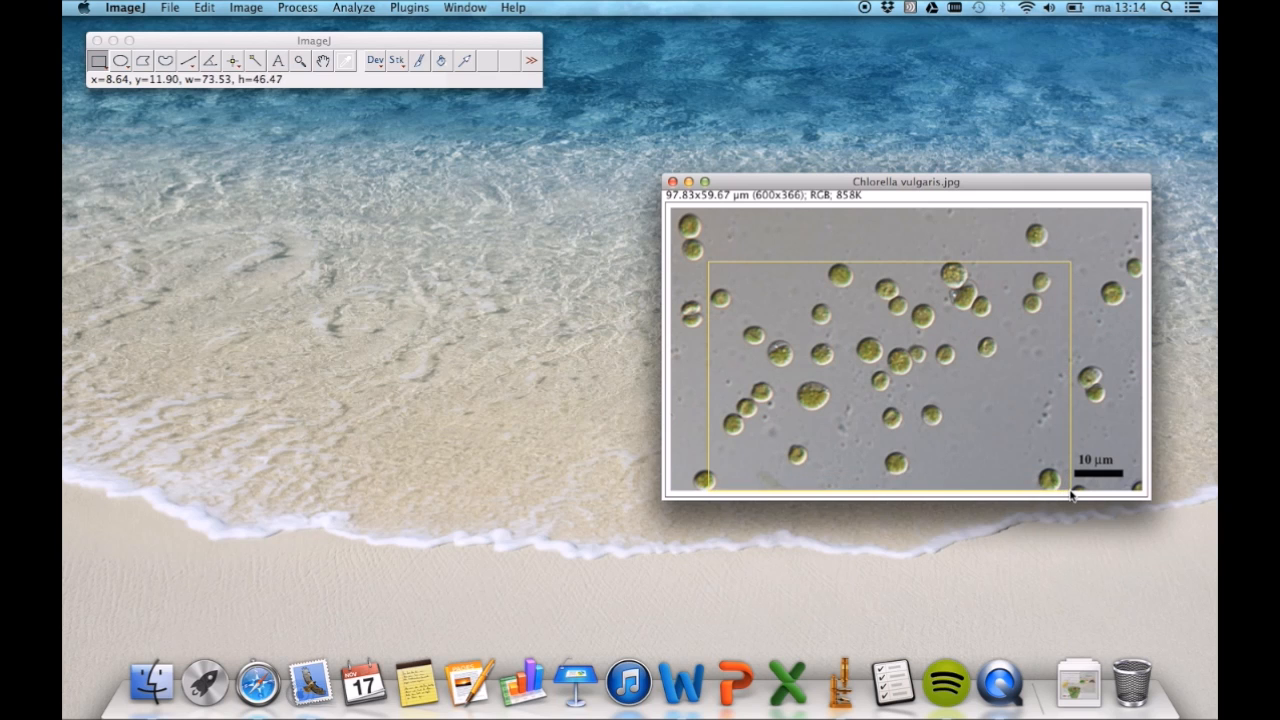
{"action": "left_click", "coordinate": [240, 14]}
{"action": "left_click", "coordinate": [274, 166]}
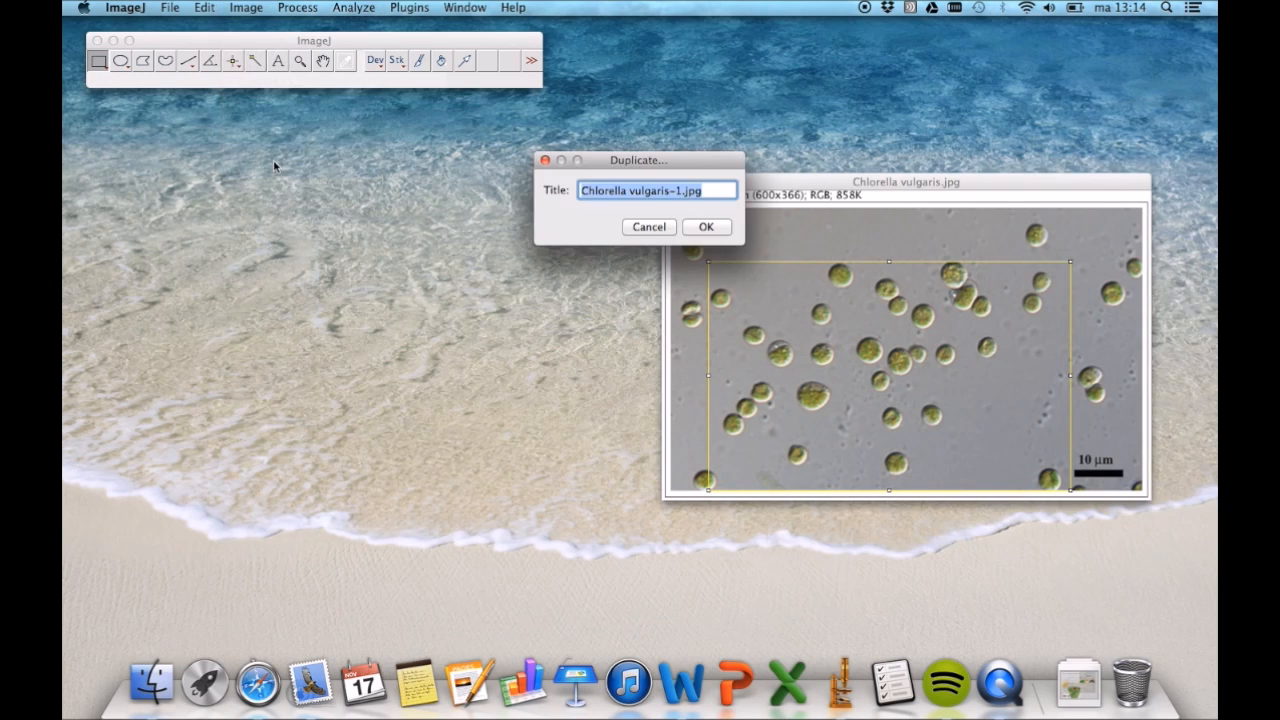
{"action": "left_click", "coordinate": [698, 229]}
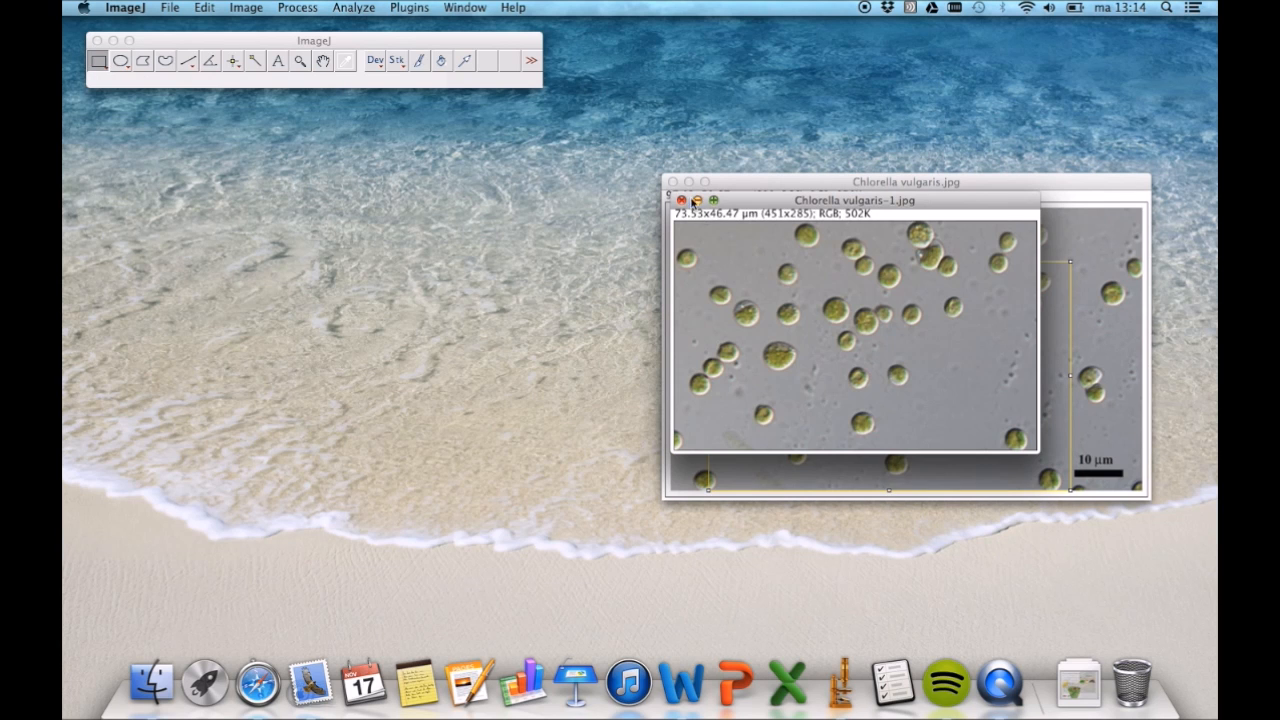
{"action": "left_click", "coordinate": [672, 182]}
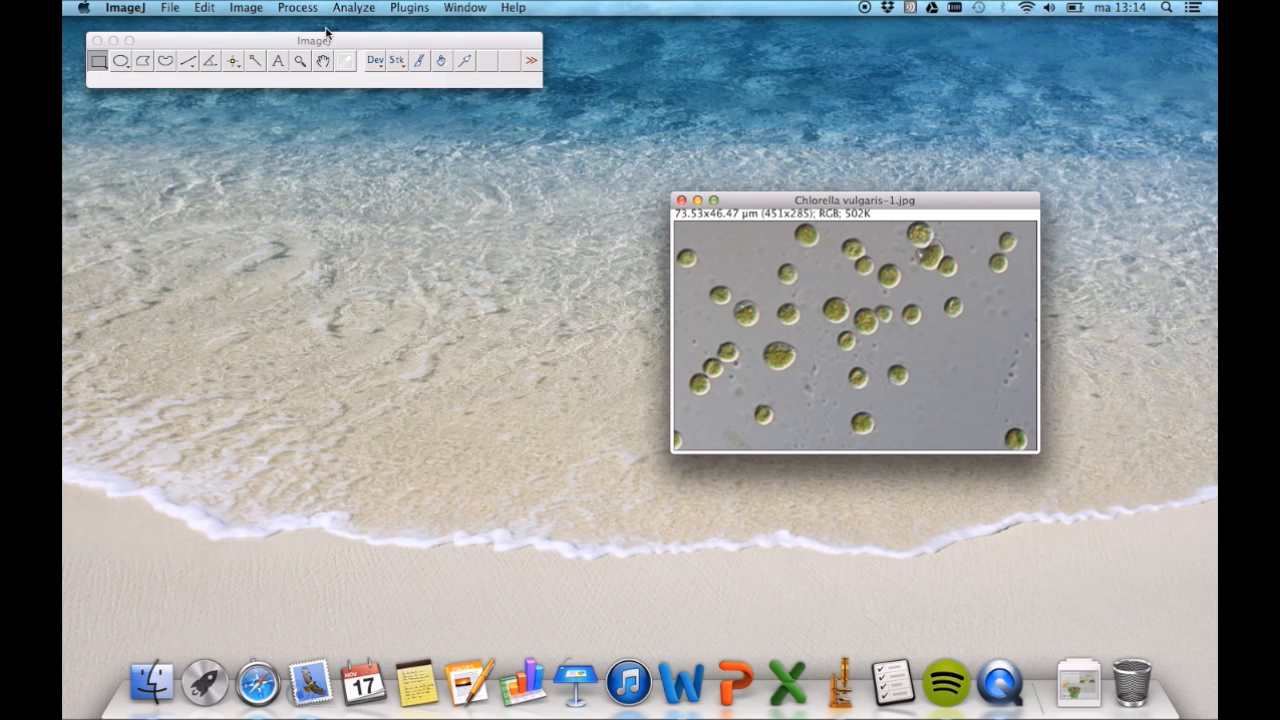
- Subtract the light background with a 12-pixel rolling ball radius and convert the cropped image to 8-bit
{"action": "left_click", "coordinate": [298, 8]}
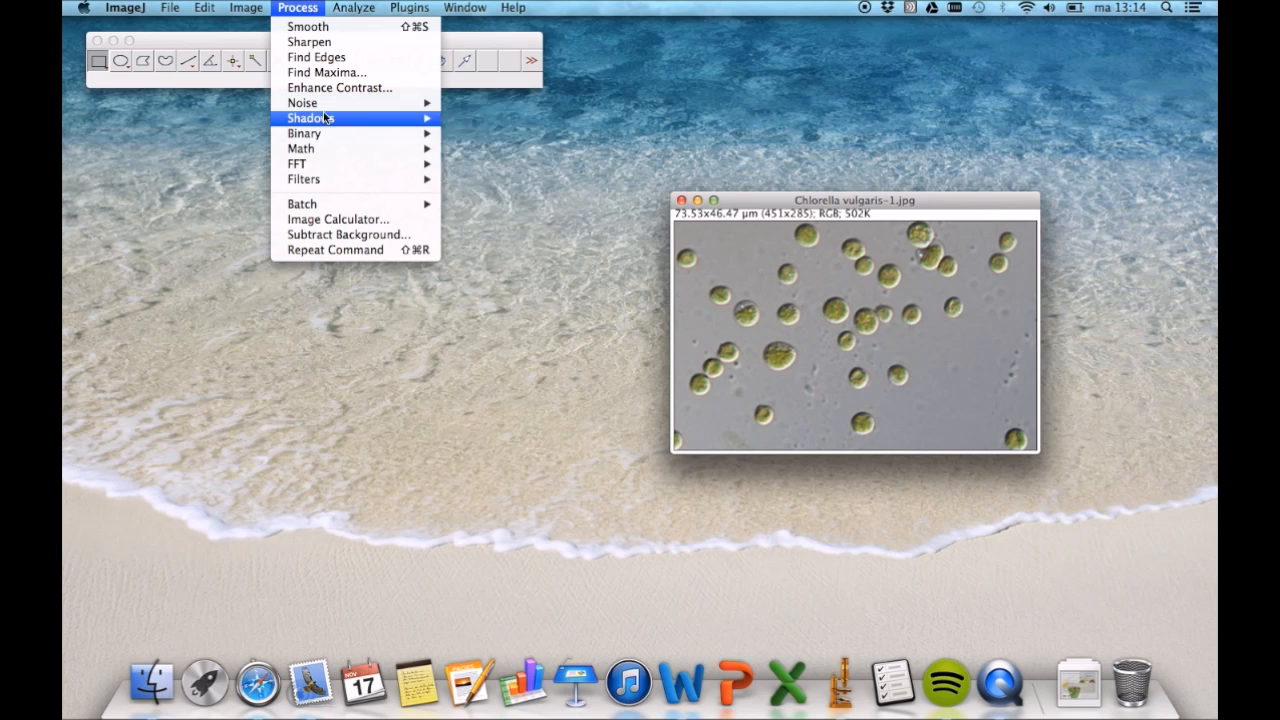
{"action": "left_click", "coordinate": [345, 234]}
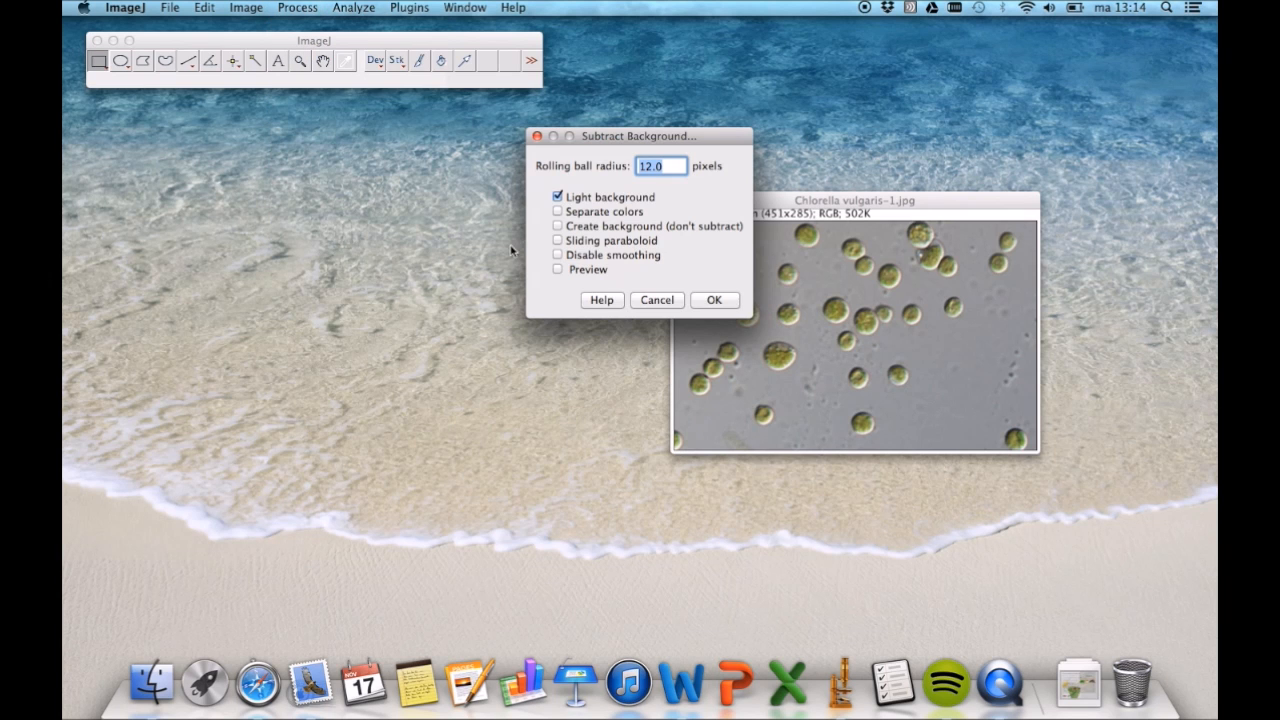
{"action": "left_click", "coordinate": [699, 301]}
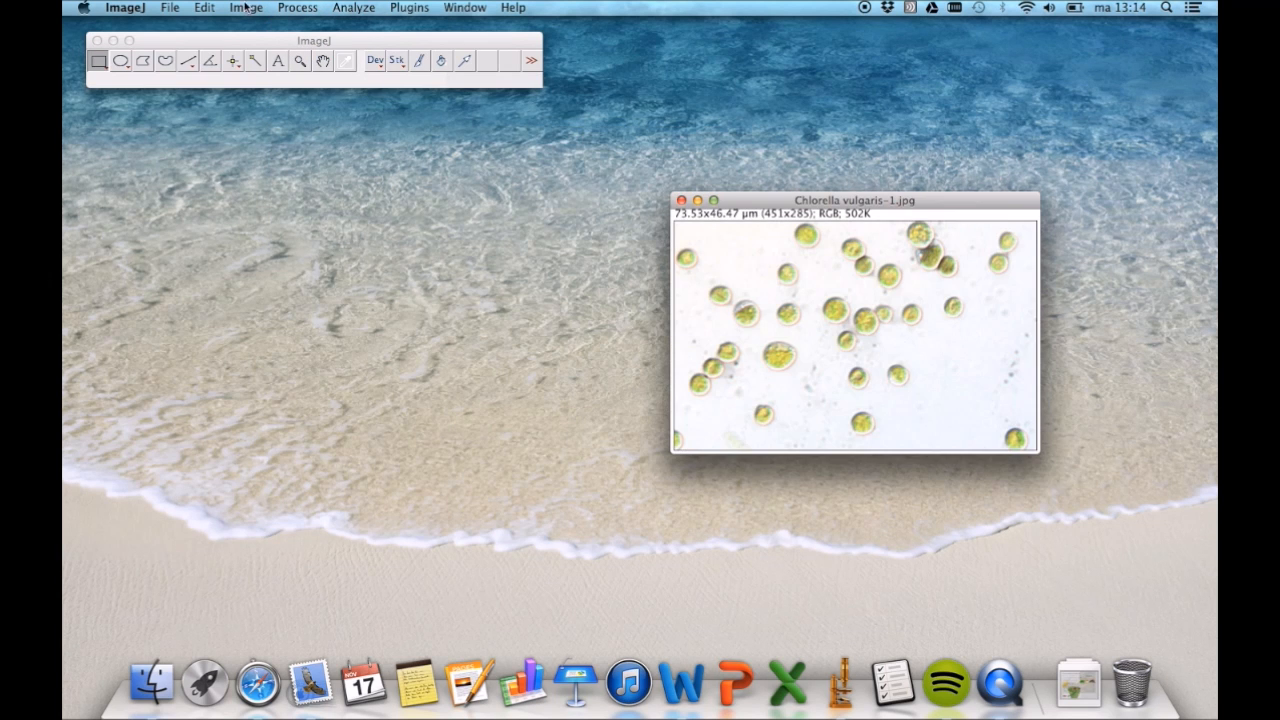
{"action": "left_click", "coordinate": [245, 8]}
{"action": "mouse_move", "coordinate": [262, 28]}
{"action": "left_click", "coordinate": [400, 33]}
- Threshold the cell image in B&W with lower level 31 and upper level 233, and close the threshold settings
{"action": "left_click", "coordinate": [250, 8]}
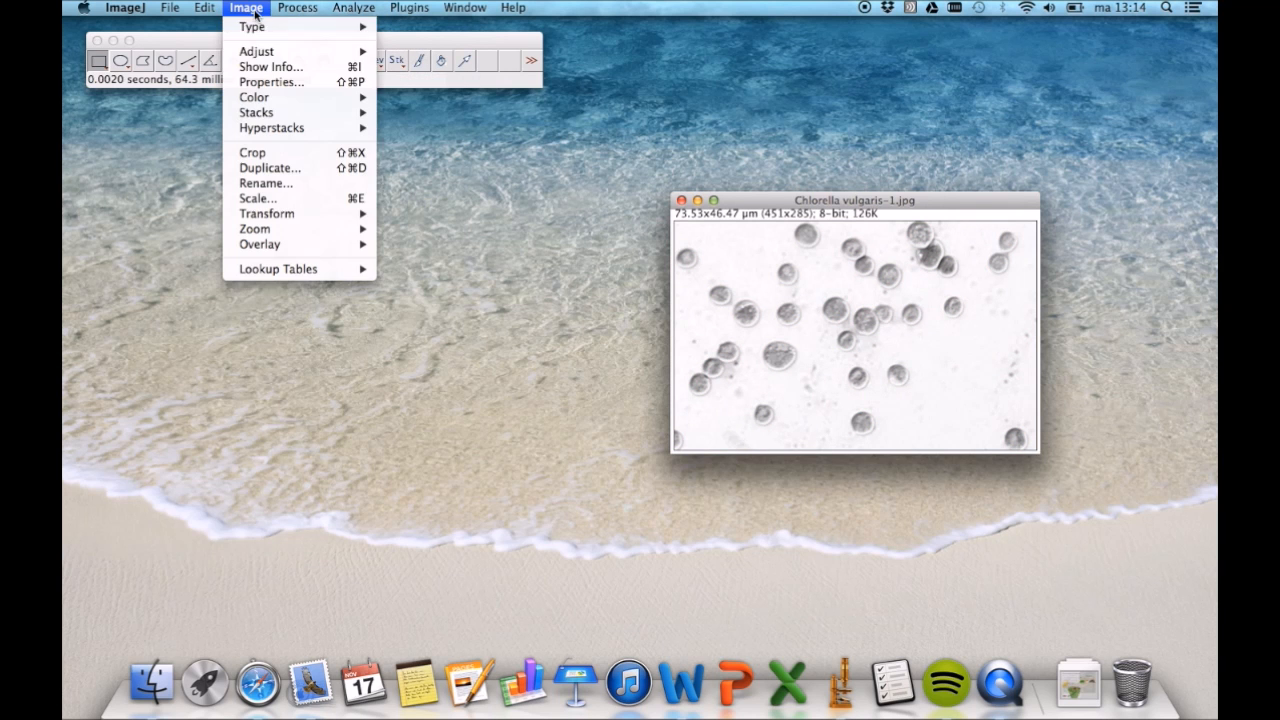
{"action": "mouse_move", "coordinate": [330, 51]}
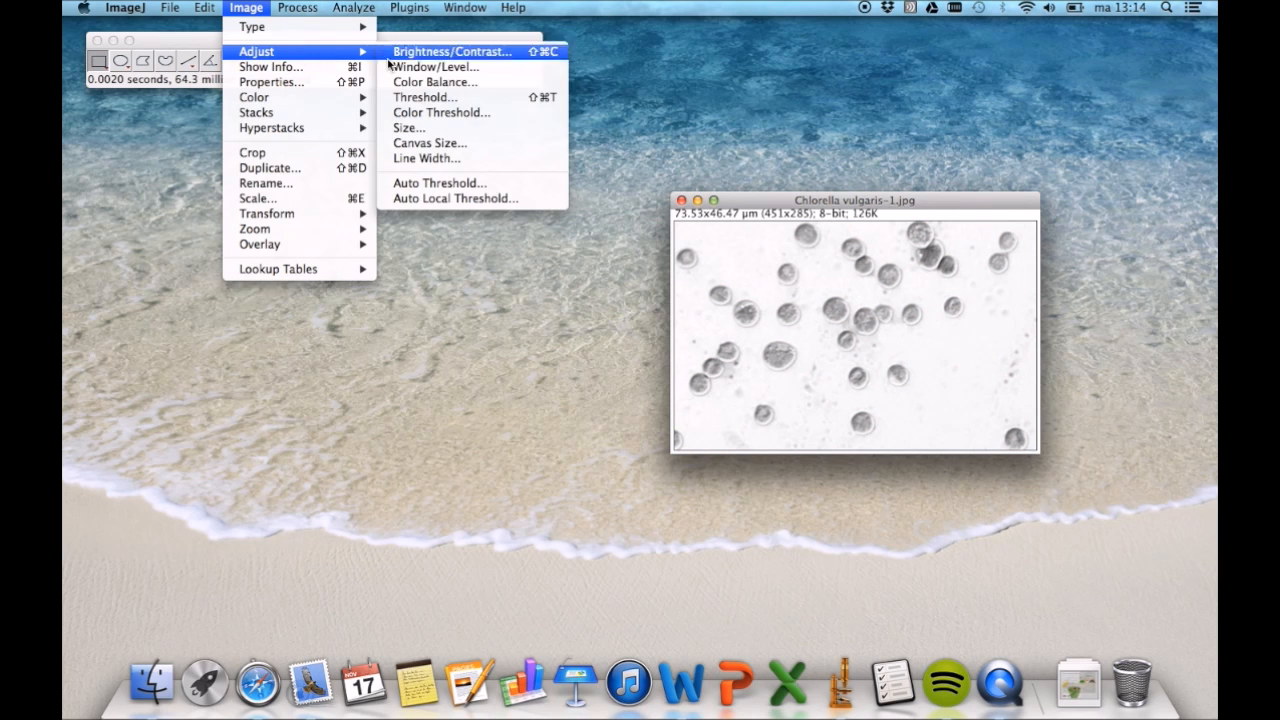
{"action": "left_click", "coordinate": [418, 104]}
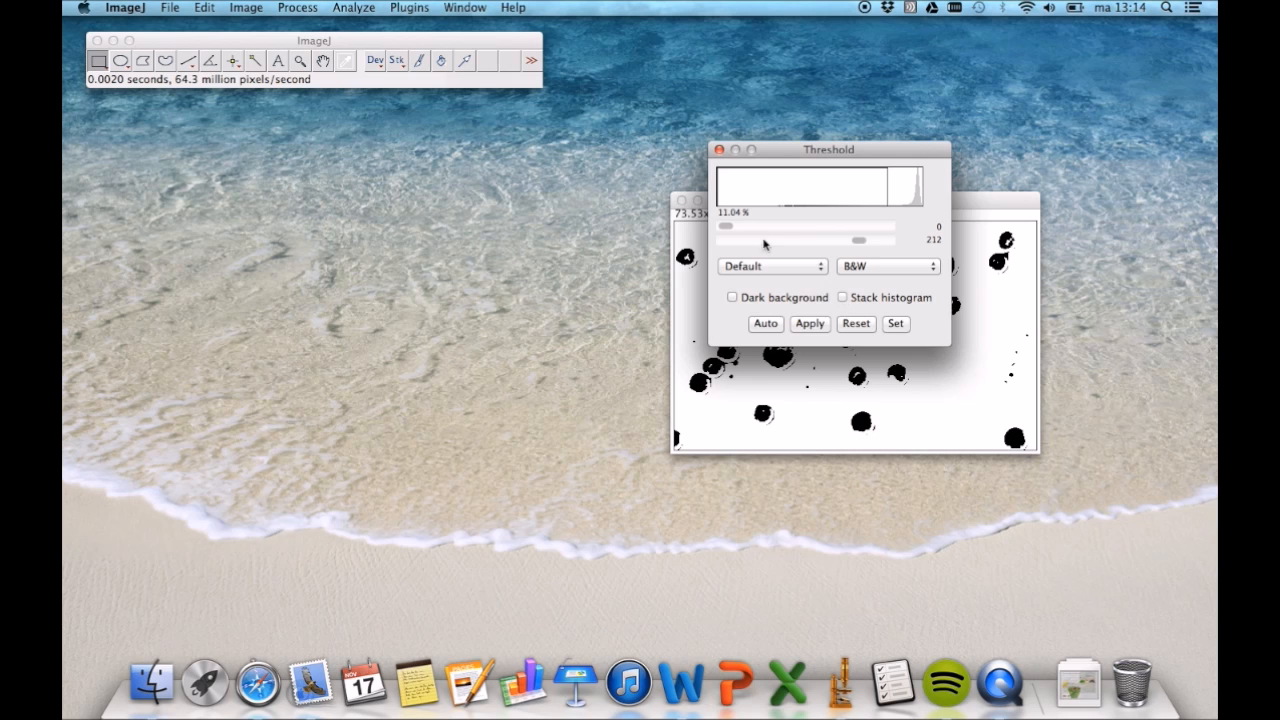
{"action": "left_click_drag", "start_coordinate": [725, 226], "coordinate": [746, 227]}
{"action": "left_click_drag", "start_coordinate": [831, 168], "coordinate": [496, 210]}
{"action": "left_click_drag", "start_coordinate": [523, 285], "coordinate": [537, 289]}
{"action": "left_click", "coordinate": [560, 366]}
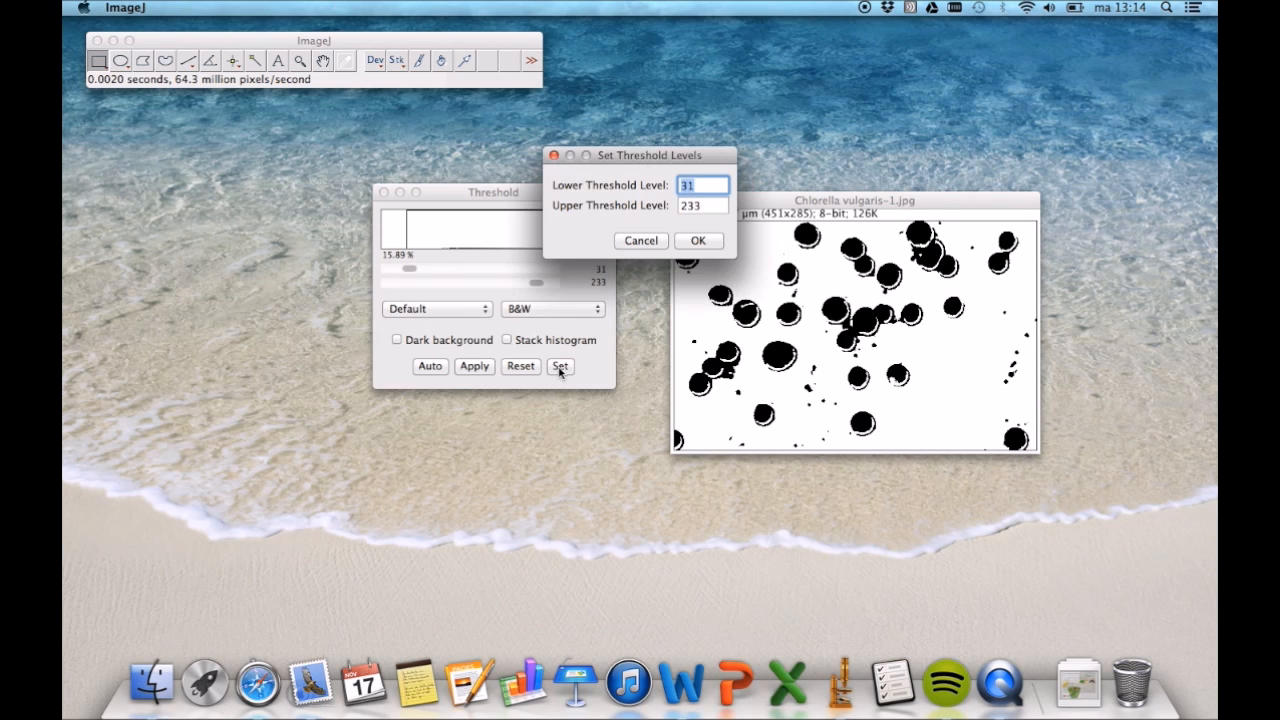
{"action": "left_click", "coordinate": [698, 241]}
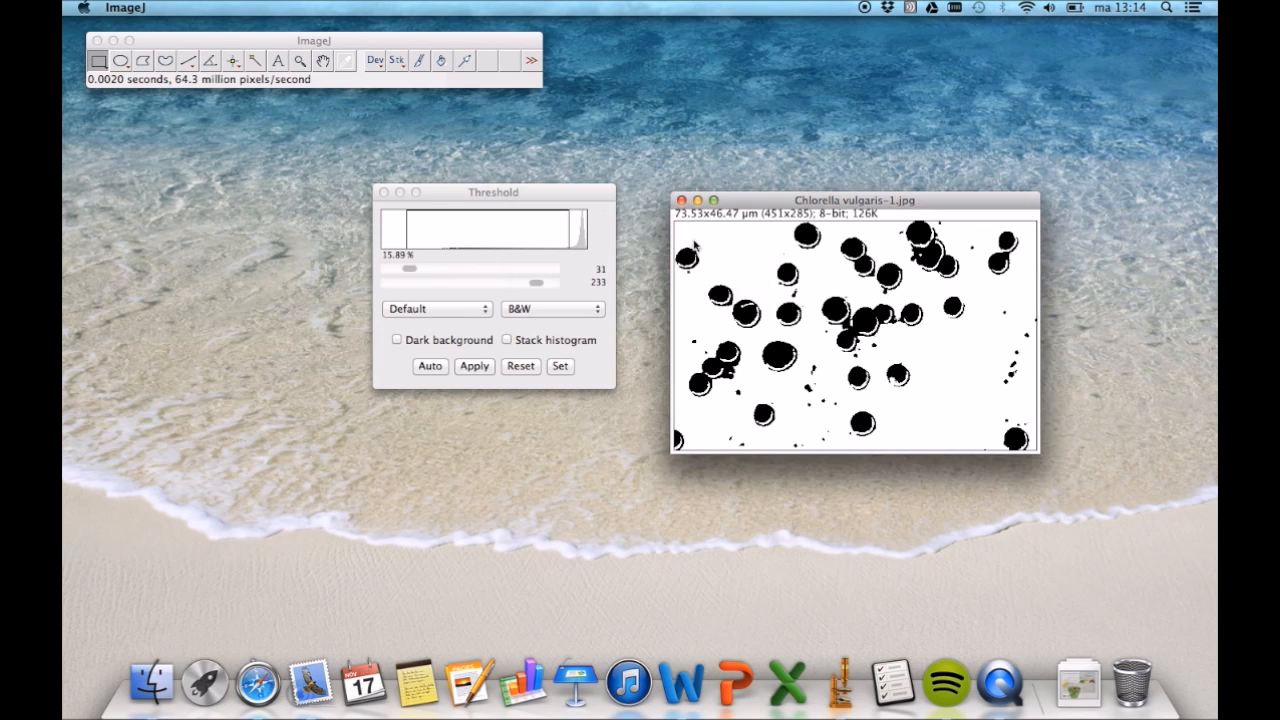
{"action": "left_click", "coordinate": [384, 193]}
- Make the thresholded image binary with black foreground on white background, and fill the holes in the cells
{"action": "left_click", "coordinate": [297, 8]}
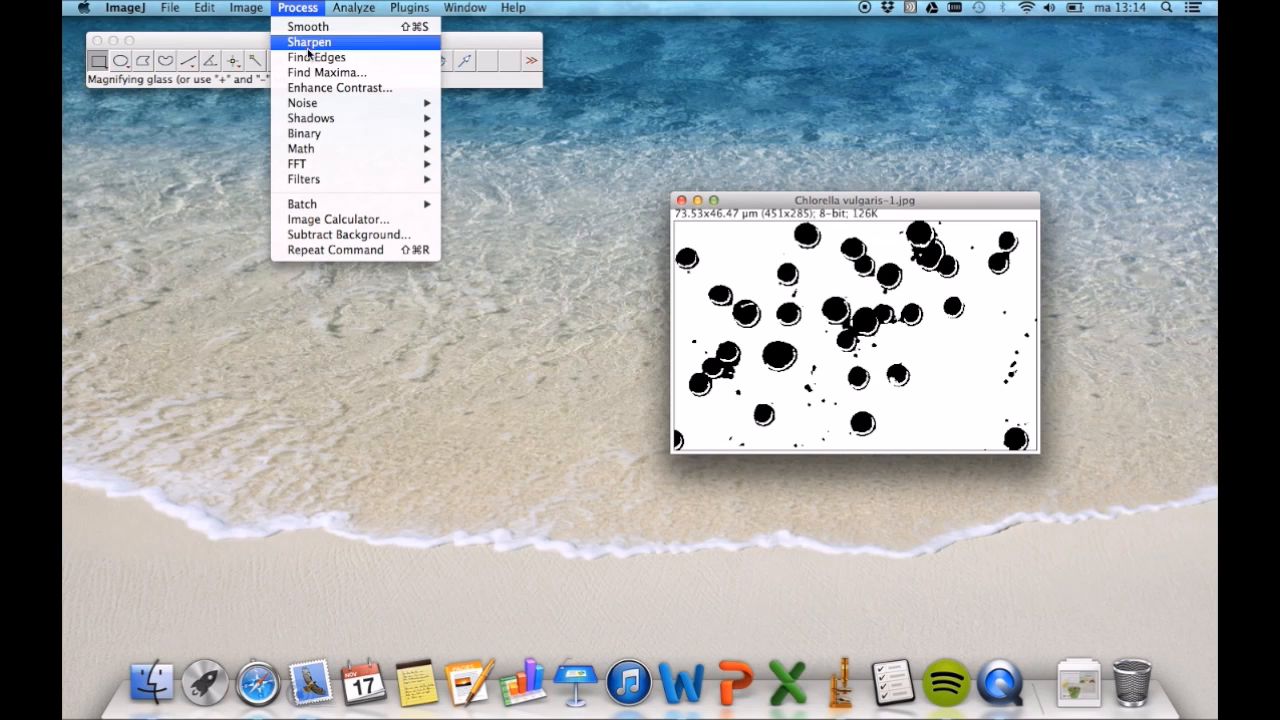
{"action": "left_click", "coordinate": [470, 138]}
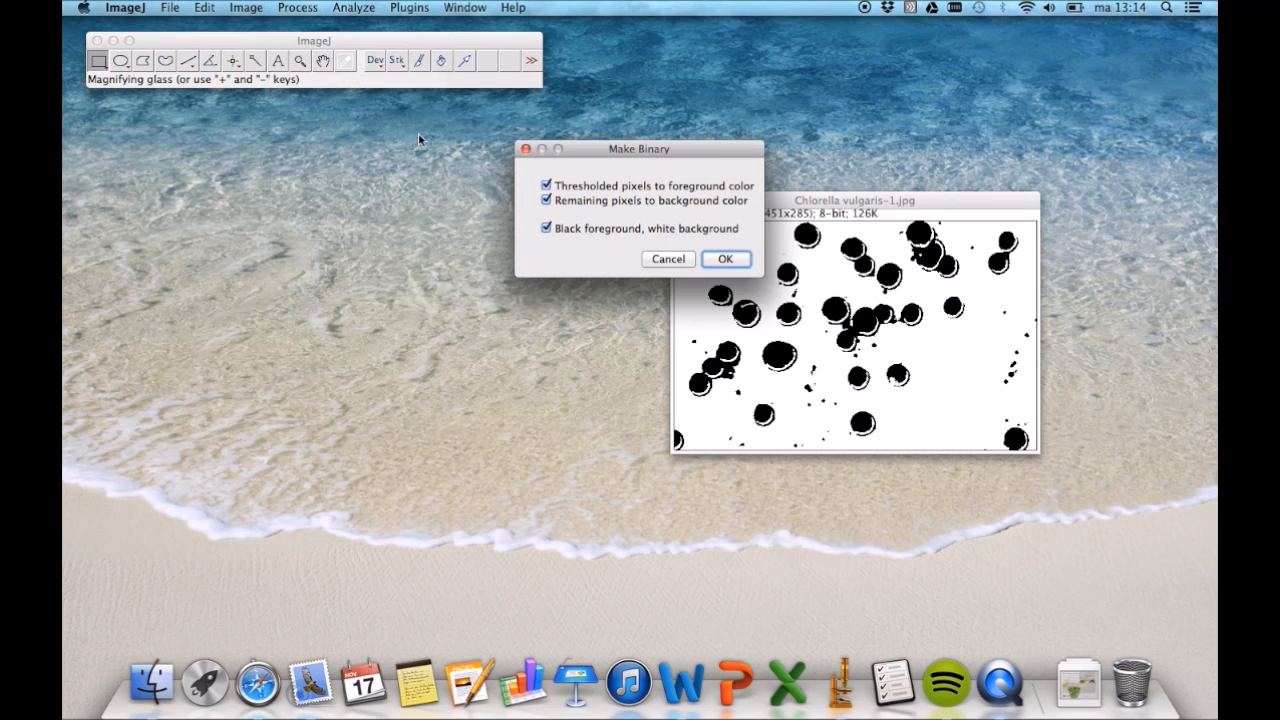
{"action": "left_click", "coordinate": [725, 262]}
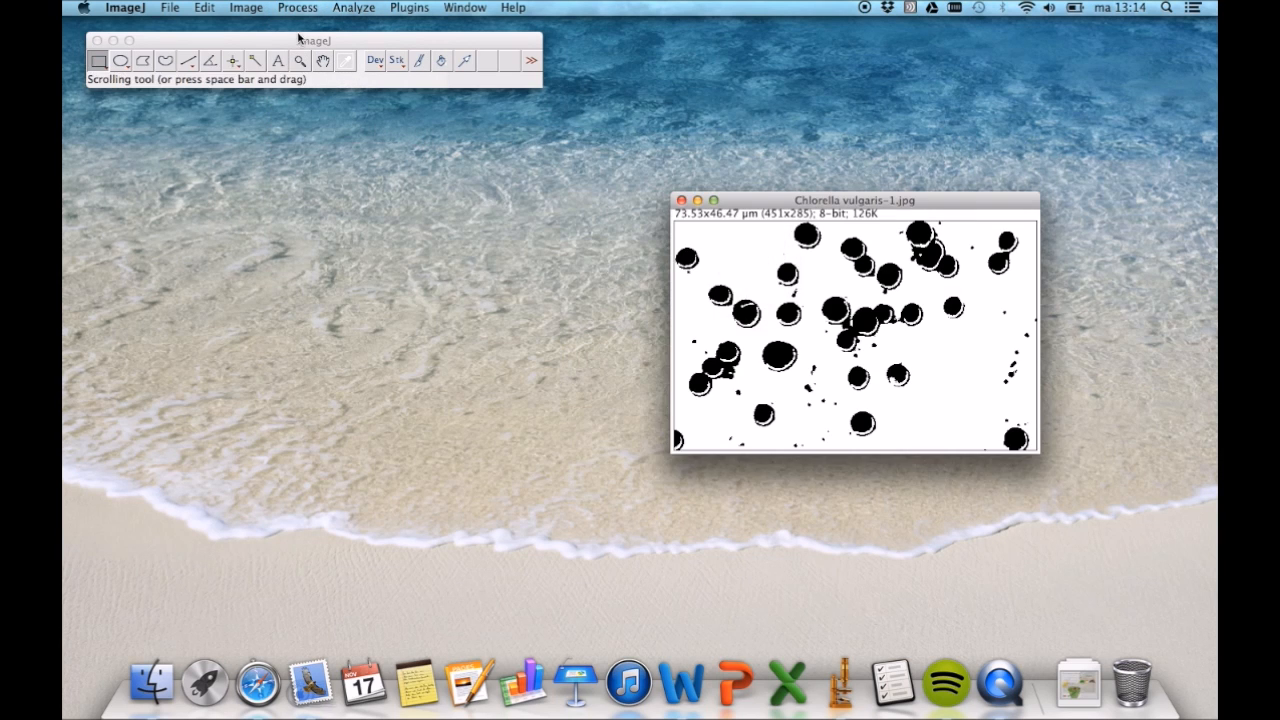
{"action": "left_click", "coordinate": [304, 14]}
{"action": "mouse_move", "coordinate": [343, 136]}
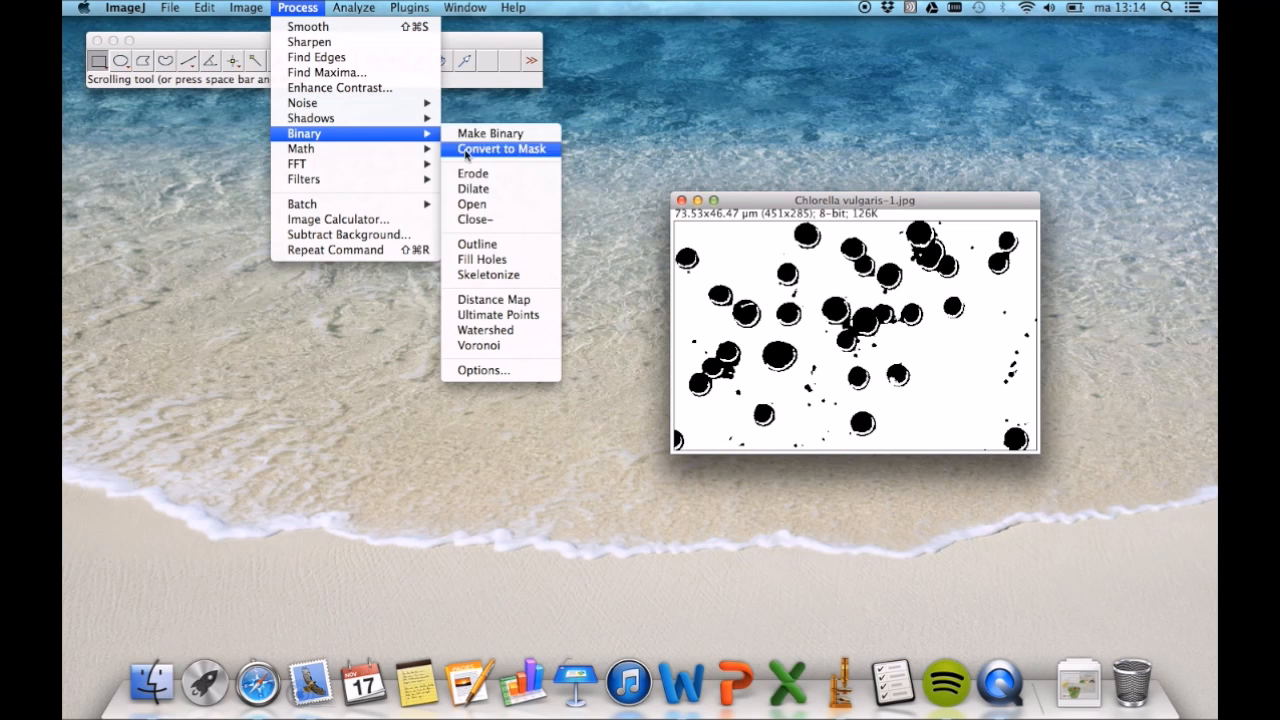
{"action": "left_click", "coordinate": [483, 261]}
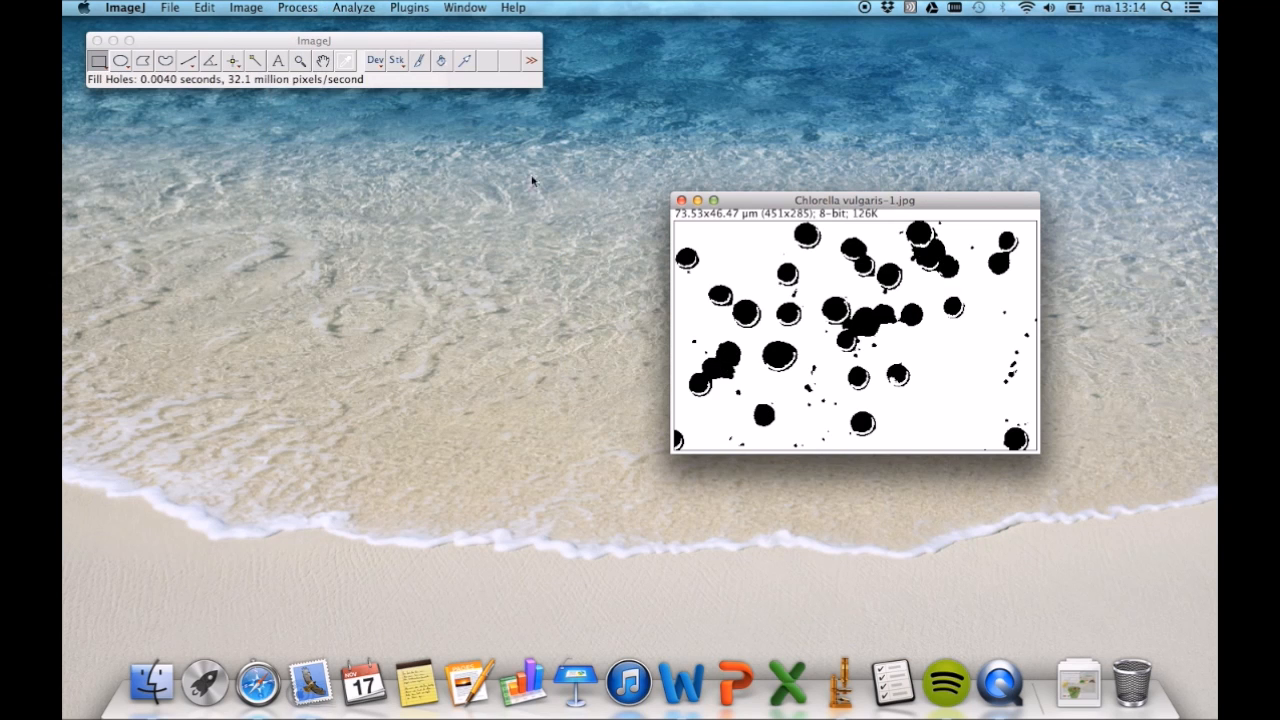
- Convert the binary cell image to a mask and separate the touching cells with Watershed
{"action": "left_click", "coordinate": [285, 11]}
{"action": "mouse_move", "coordinate": [316, 134]}
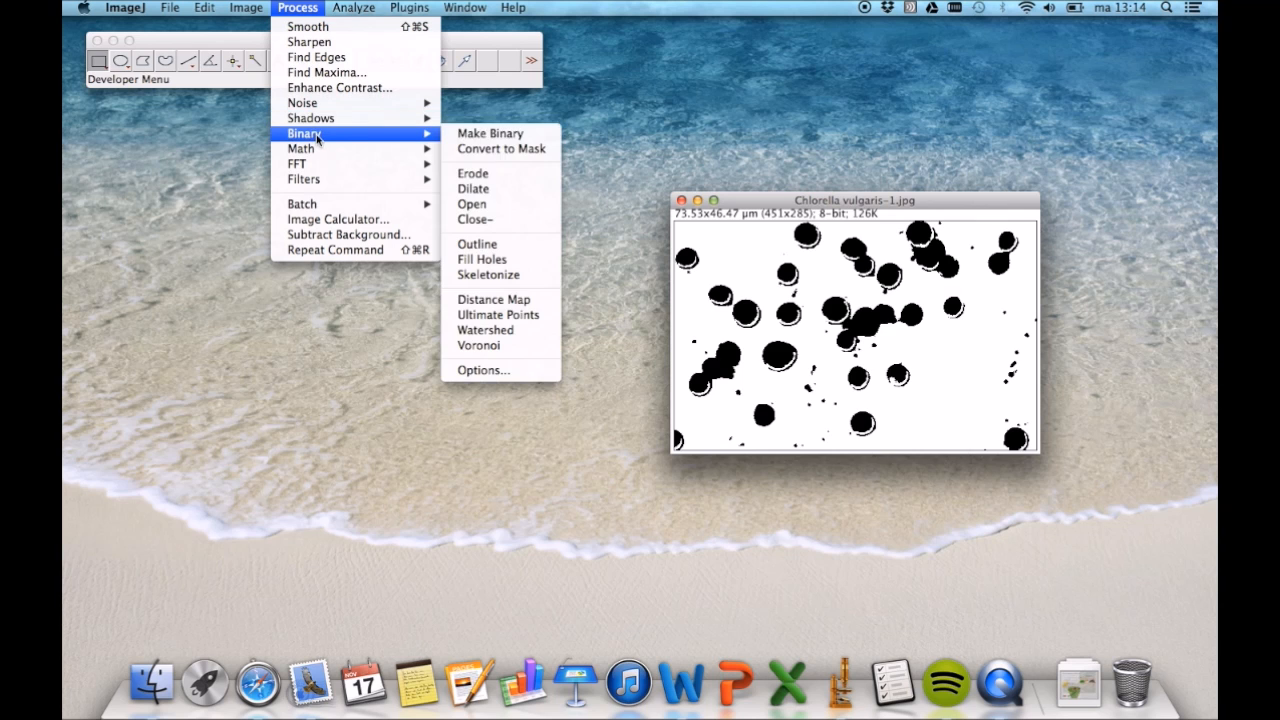
{"action": "left_click", "coordinate": [473, 149]}
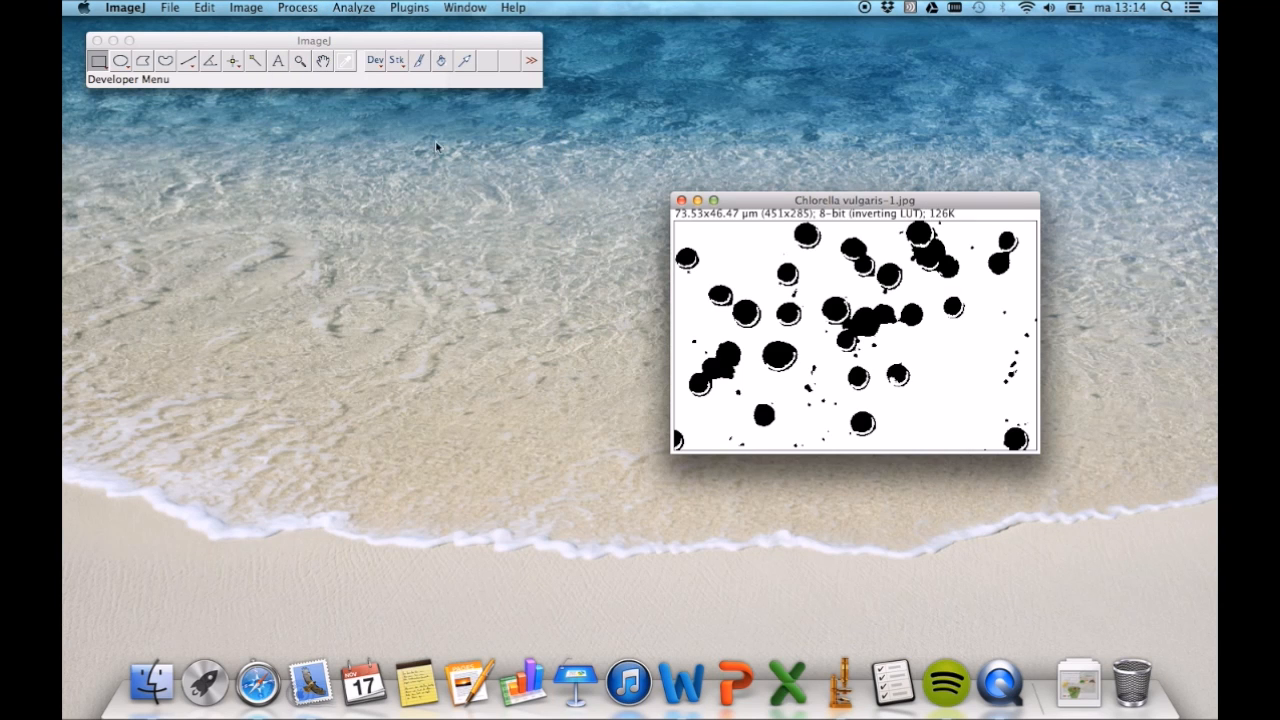
{"action": "left_click", "coordinate": [297, 8]}
{"action": "mouse_move", "coordinate": [322, 136]}
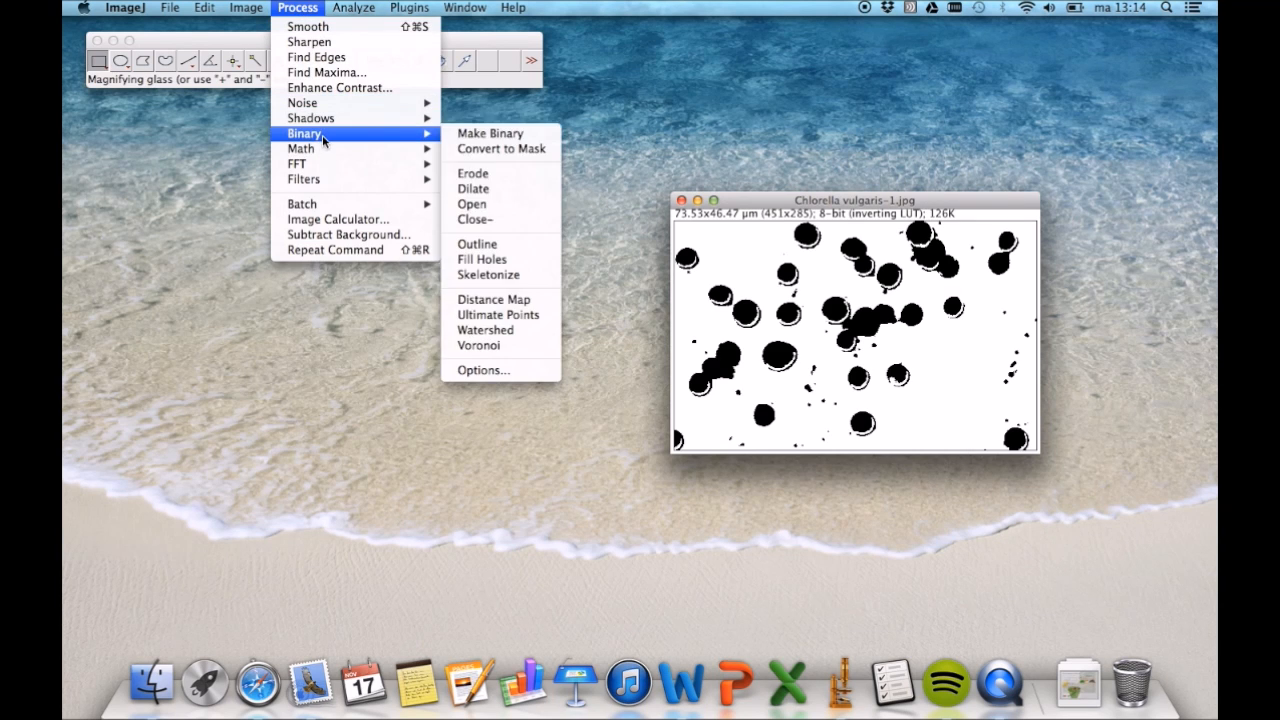
{"action": "left_click", "coordinate": [474, 330]}
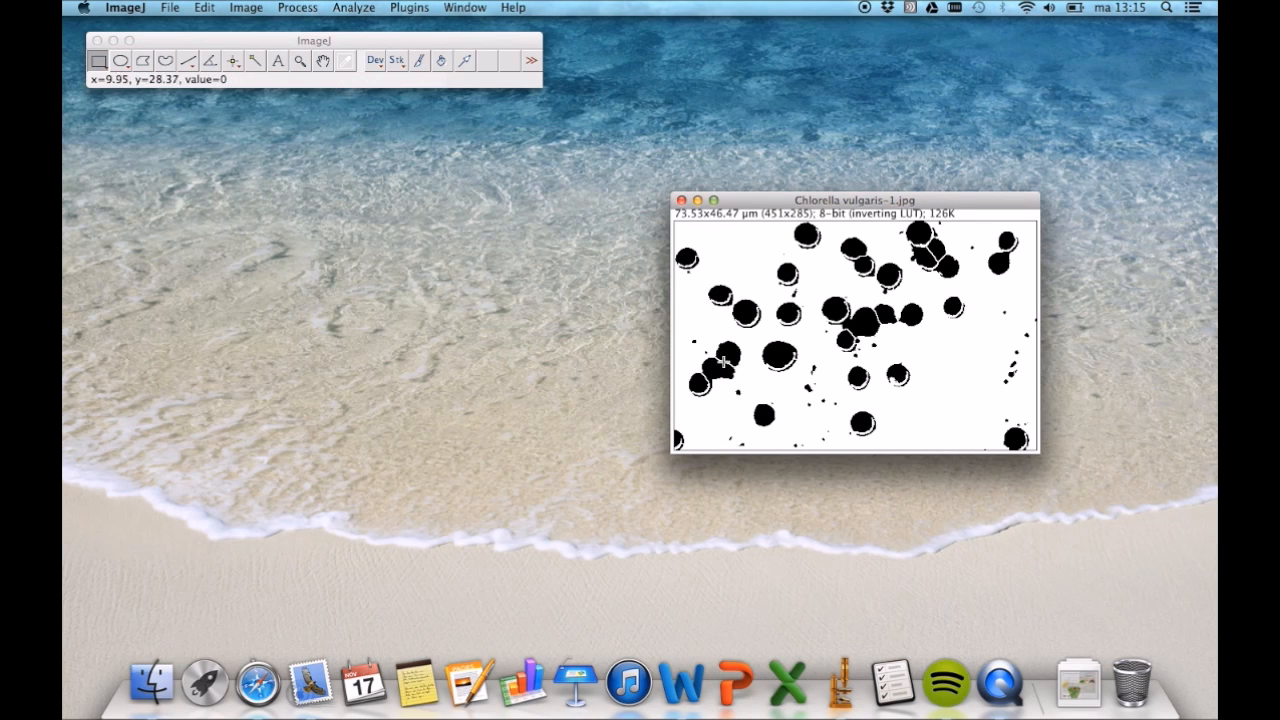
- Analyze particles of size 6.93-Infinity µm² with outlines shown and edge particles excluded, and place the outline drawing below the mask to review the results
{"action": "left_click", "coordinate": [362, 9]}
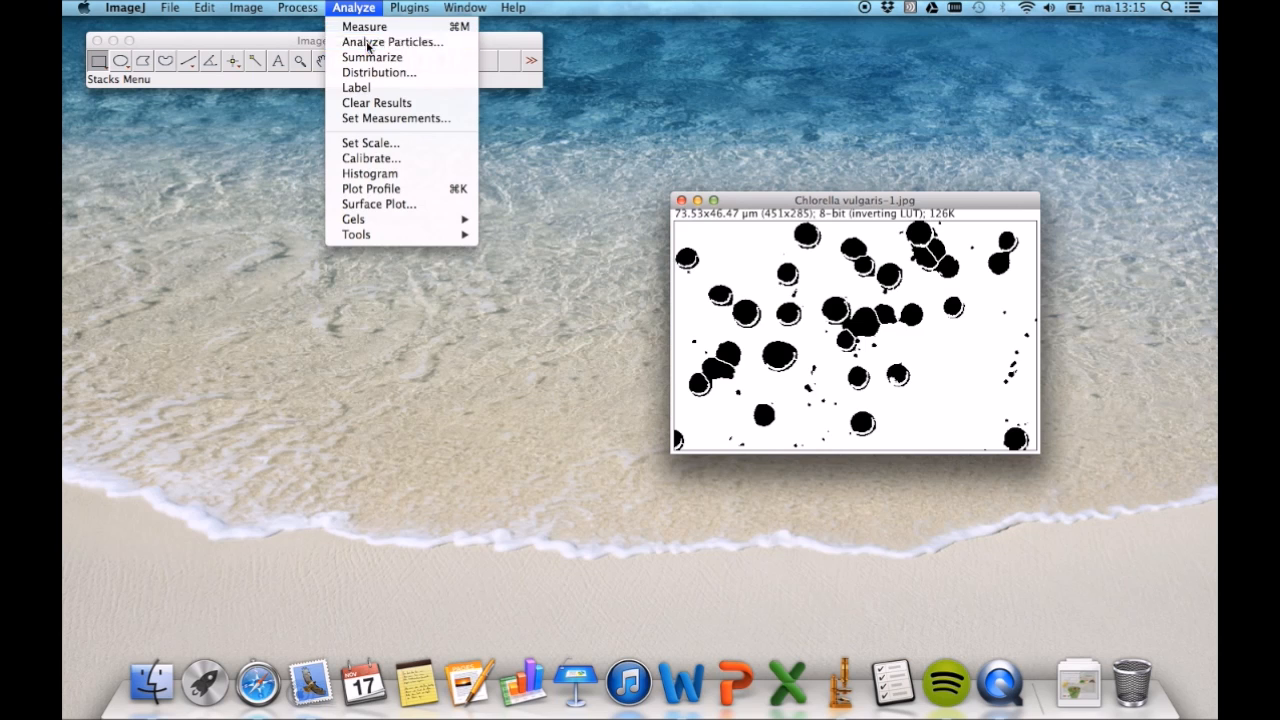
{"action": "left_click", "coordinate": [368, 43]}
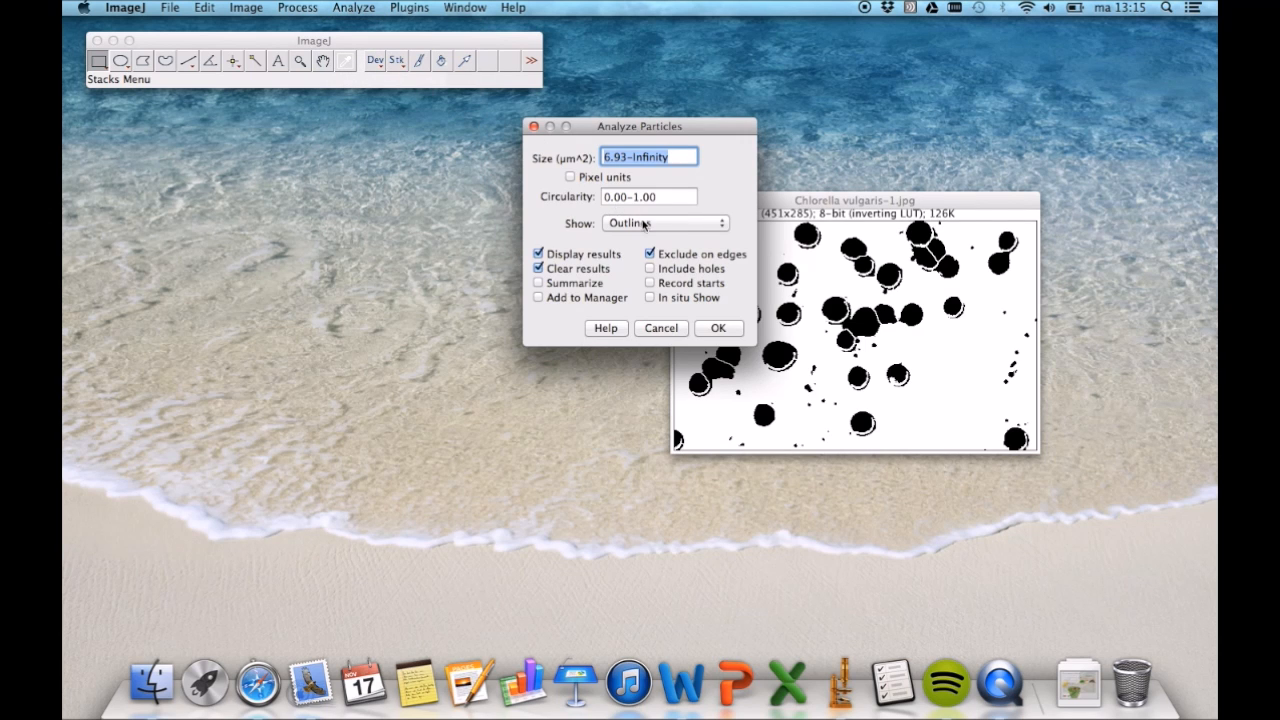
{"action": "left_click", "coordinate": [718, 334]}
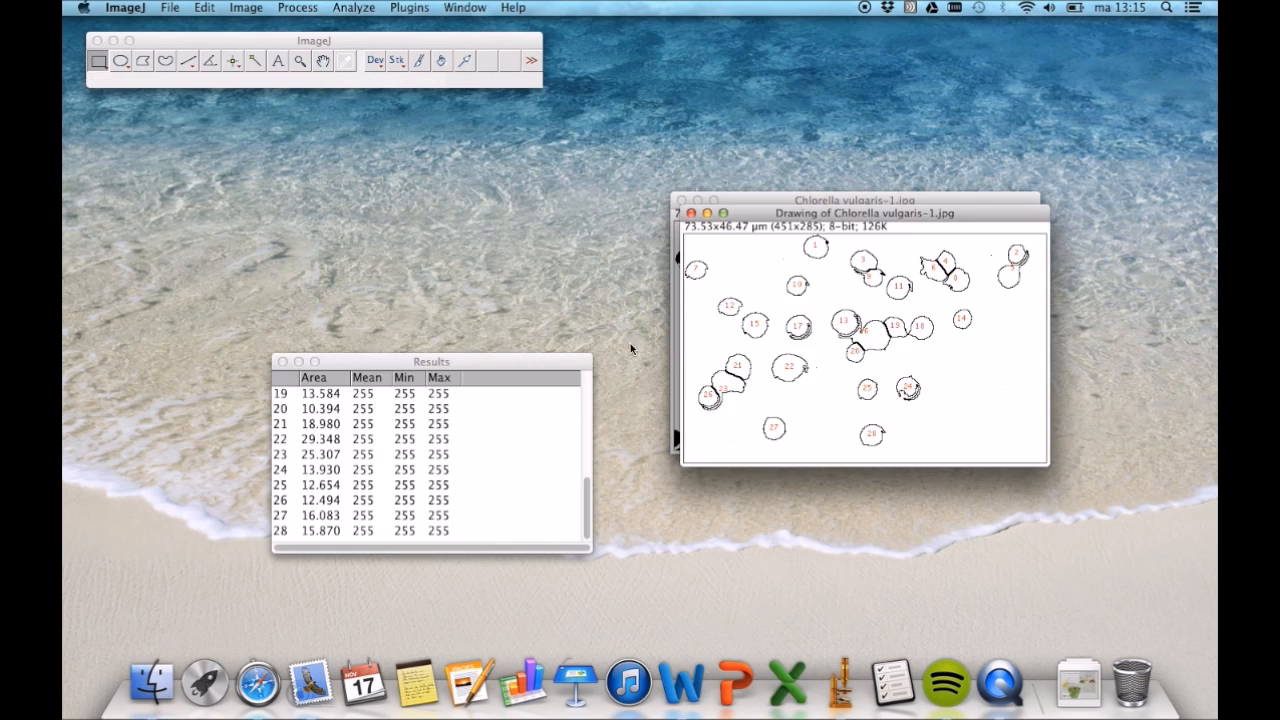
{"action": "mouse_move", "coordinate": [843, 208]}
{"action": "left_mouse_down"}
{"action": "mouse_move", "coordinate": [875, 393]}
{"action": "mouse_move", "coordinate": [846, 444]}
{"action": "left_mouse_up"}
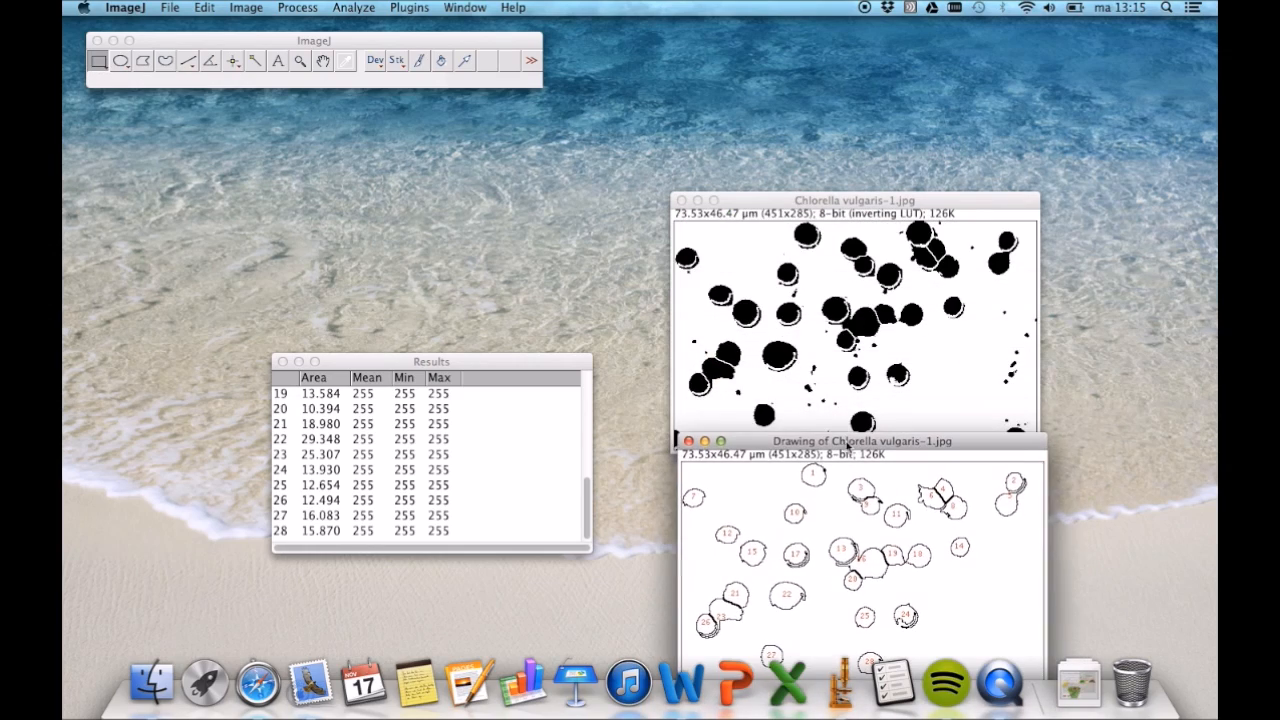
{"action": "left_click_drag", "start_coordinate": [587, 497], "coordinate": [600, 371]}
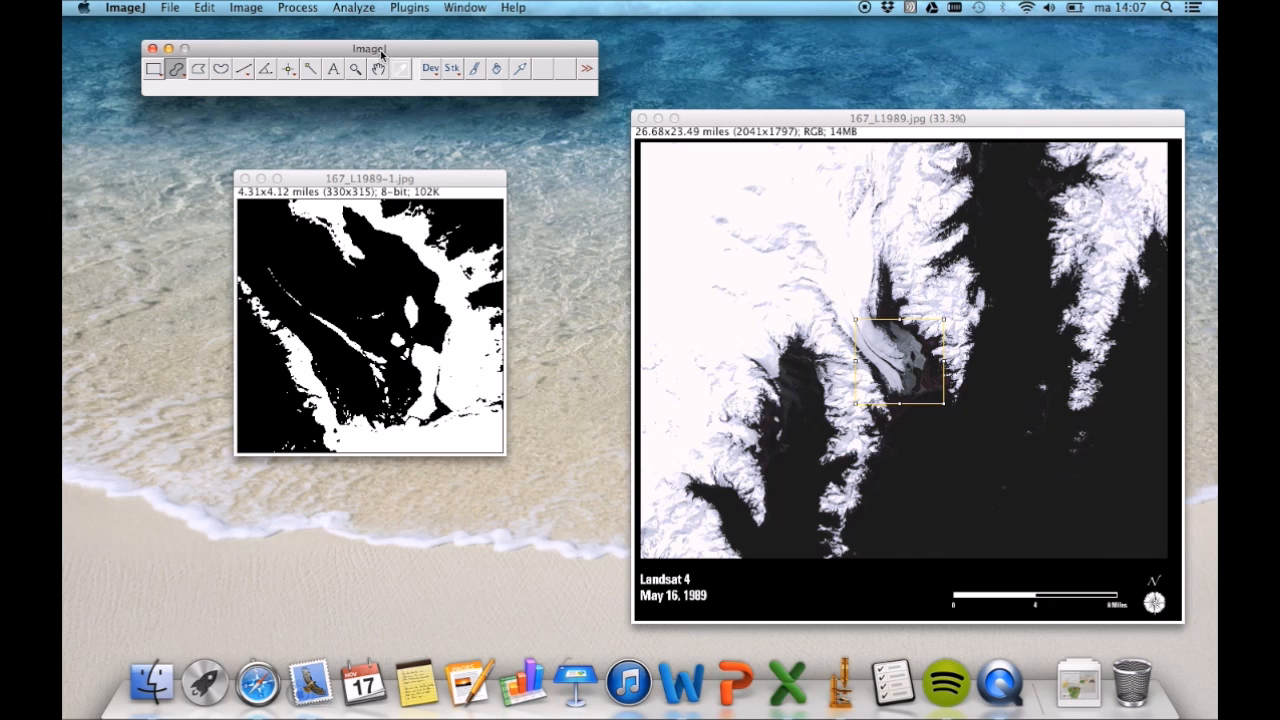
- Select the large dark glacier area in the thresholded 167_L1989-1.jpg image with the Wand tool
{"action": "left_click", "coordinate": [311, 68]}
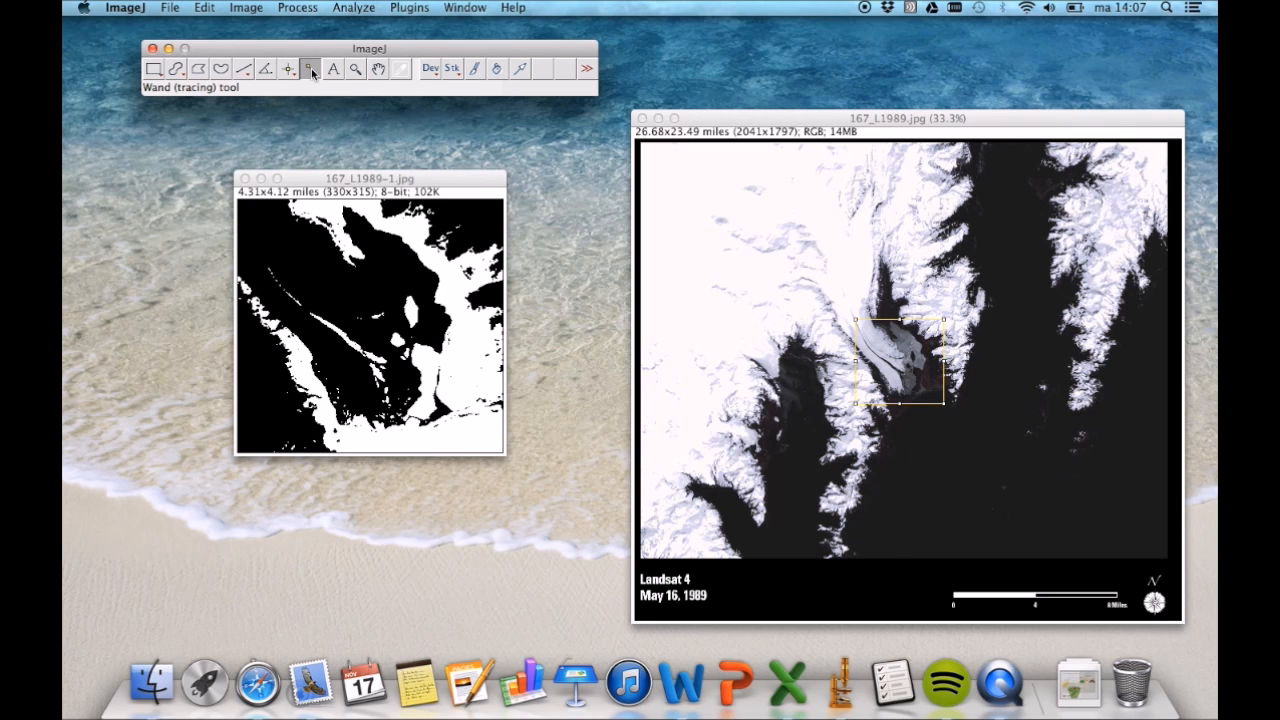
{"action": "left_click", "coordinate": [360, 287]}
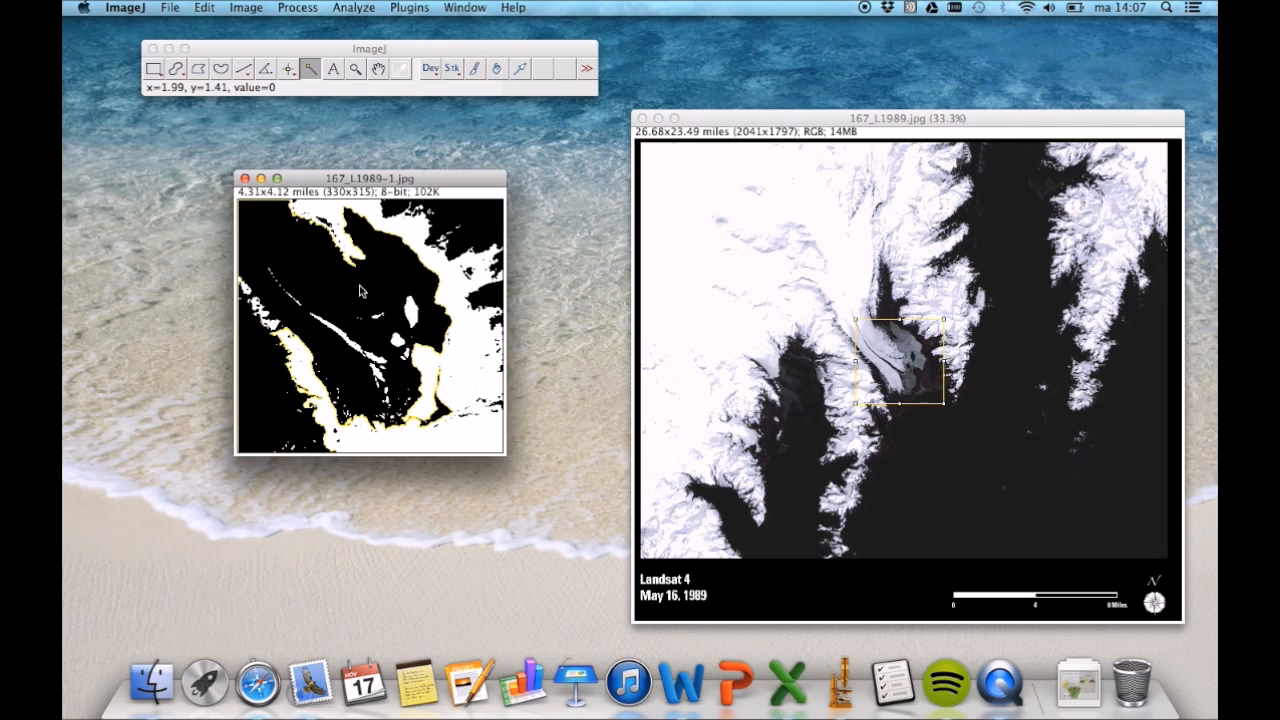
- Enable the selection brush at 5 pixels and trim the dark area outside the glacier's lower-left edge from the selection
{"action": "double_click", "coordinate": [178, 70]}
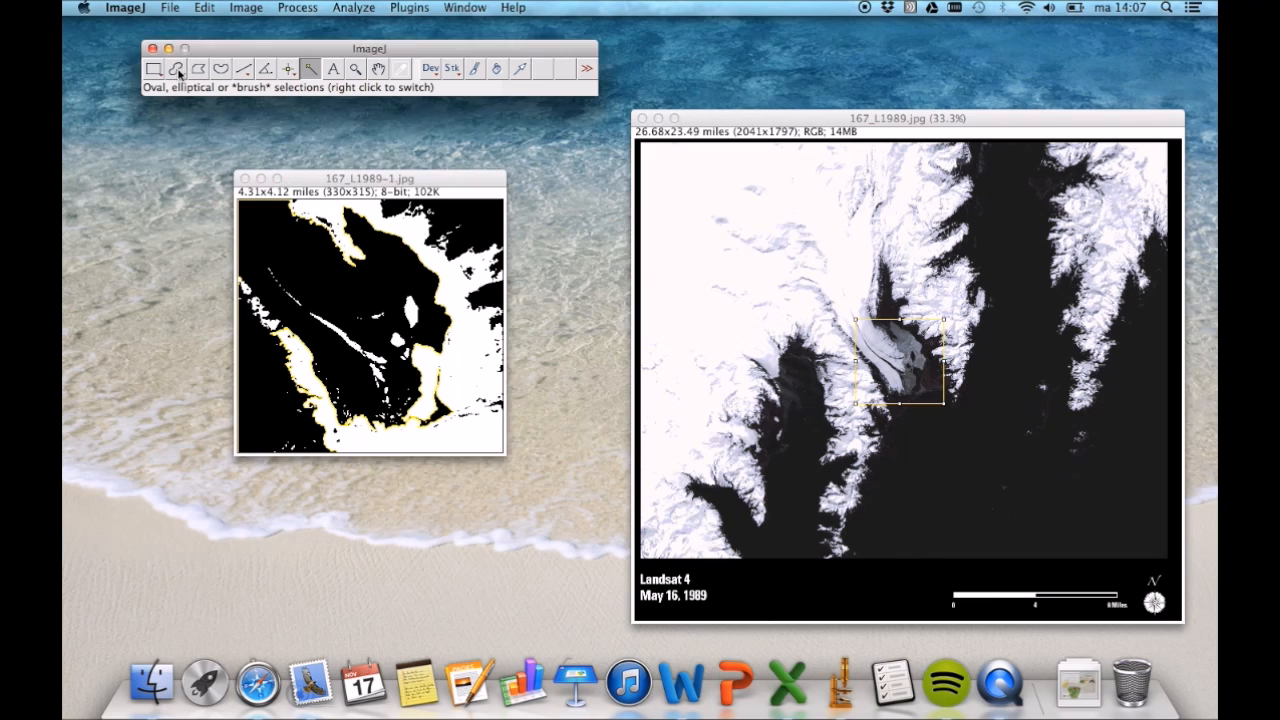
{"action": "left_click_drag", "start_coordinate": [651, 213], "coordinate": [634, 212]}
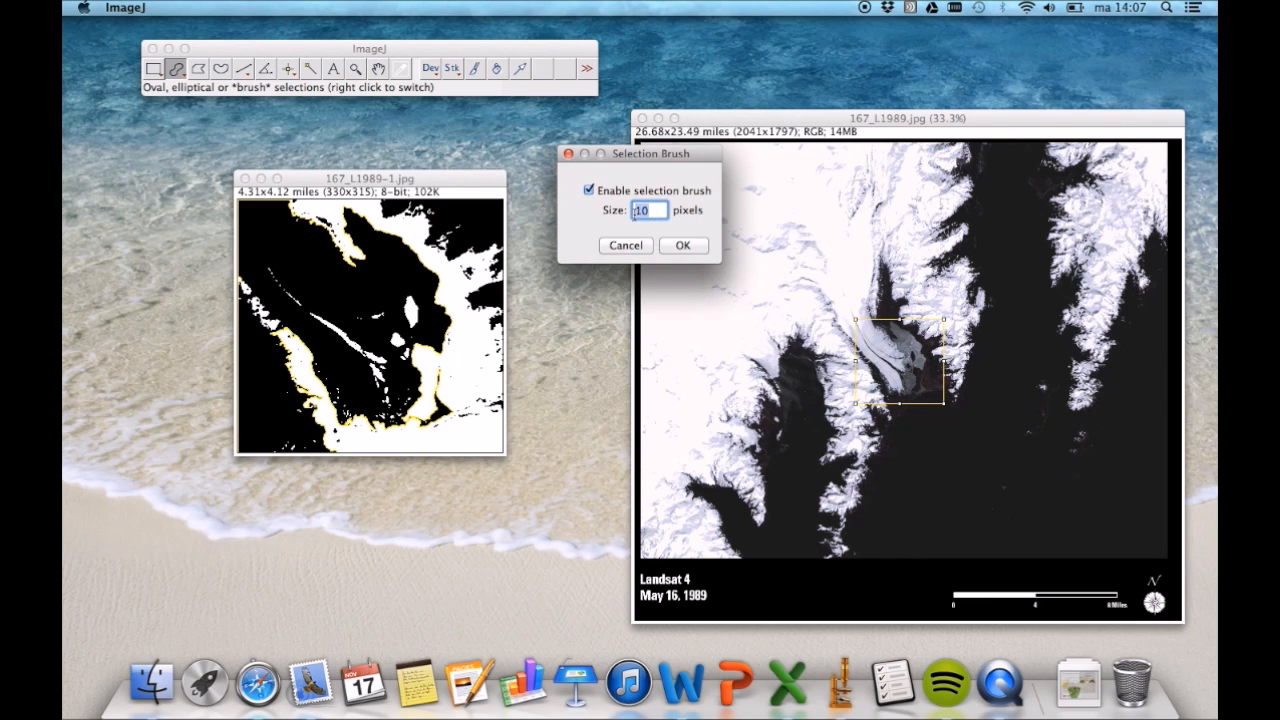
{"action": "type", "text": "5"}
{"action": "left_click", "coordinate": [681, 248]}
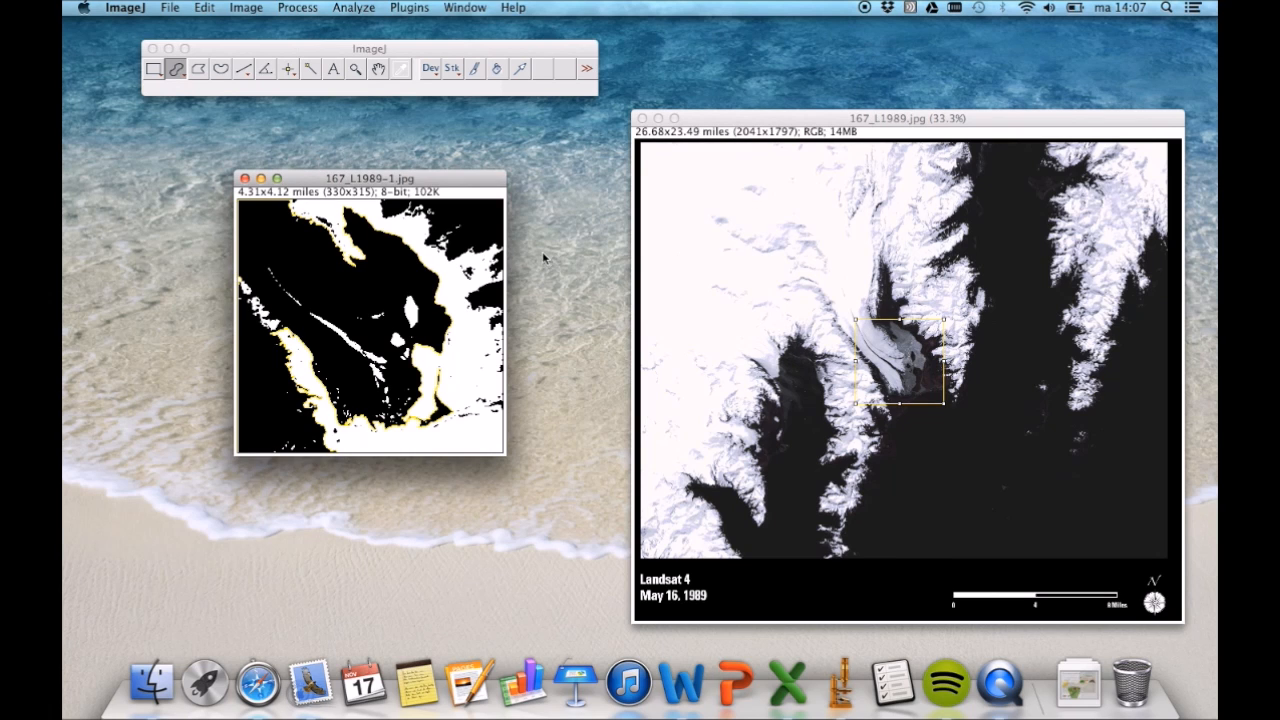
{"action": "mouse_move", "coordinate": [346, 451]}
{"action": "left_mouse_down"}
{"action": "mouse_move", "coordinate": [280, 449]}
{"action": "mouse_move", "coordinate": [309, 435]}
{"action": "mouse_move", "coordinate": [295, 423]}
{"action": "mouse_move", "coordinate": [302, 409]}
{"action": "mouse_move", "coordinate": [249, 366]}
{"action": "mouse_move", "coordinate": [263, 349]}
{"action": "mouse_move", "coordinate": [239, 305]}
{"action": "mouse_move", "coordinate": [263, 366]}
{"action": "left_mouse_up"}
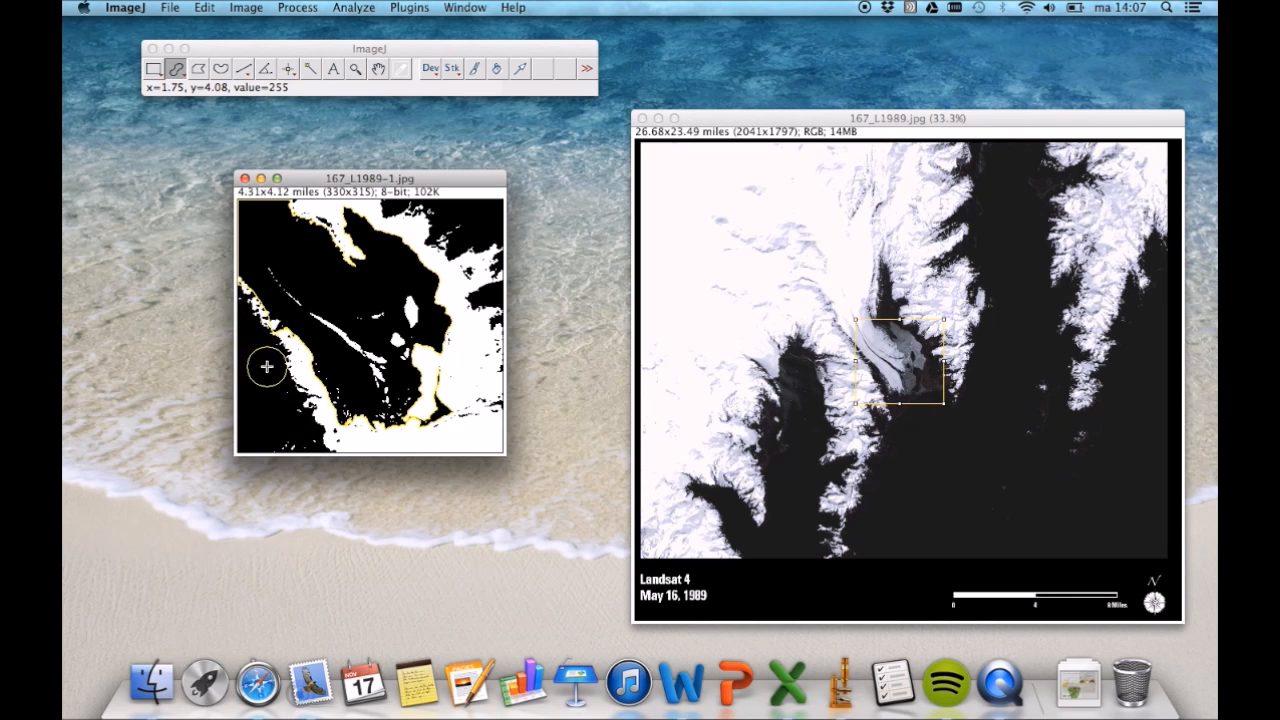
- Set the selection brush size to 10 pixels and measure the selected glacier area
{"action": "double_click", "coordinate": [176, 68]}
{"action": "key", "text": "Tab"}
{"action": "type", "text": "10"}
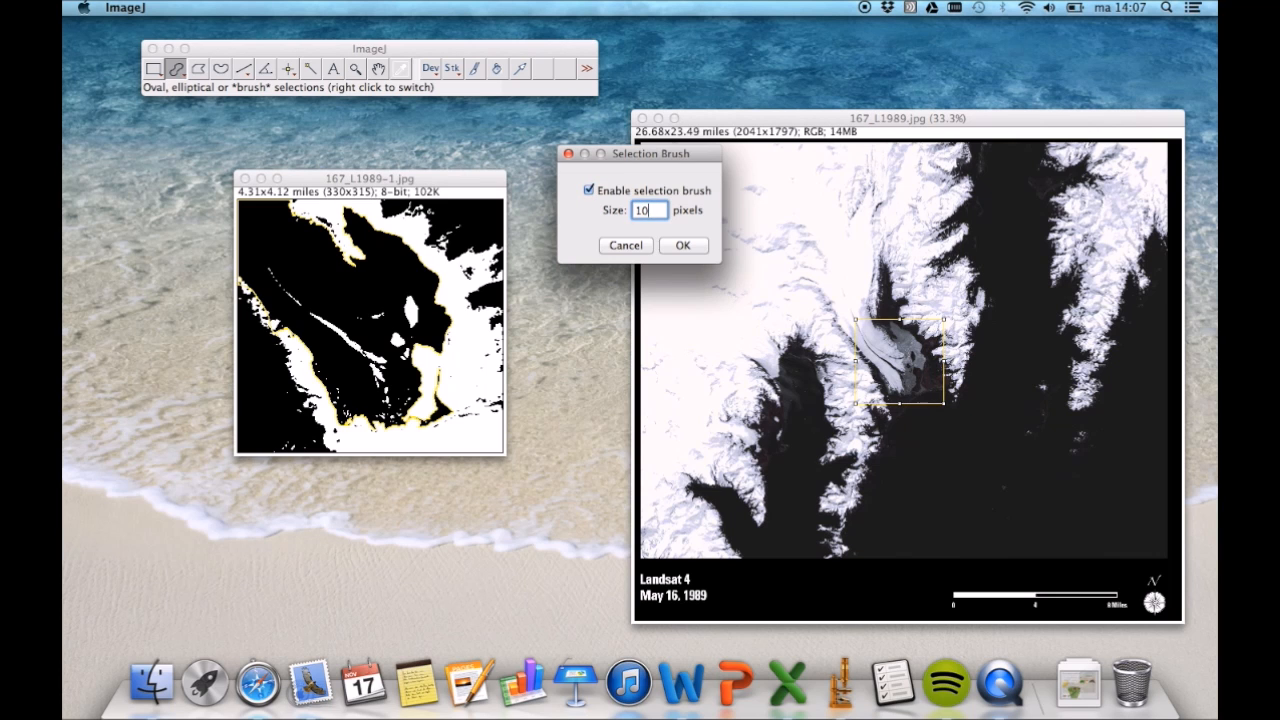
{"action": "key", "text": "Return"}
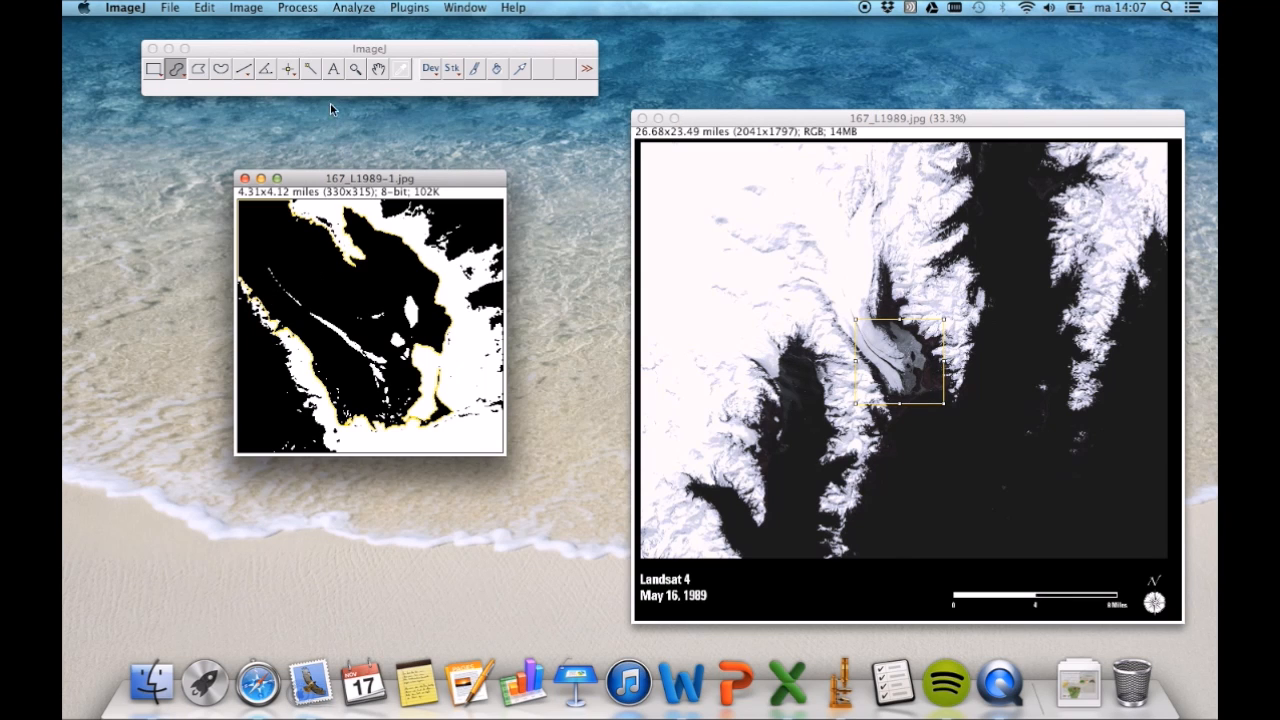
{"action": "left_click", "coordinate": [354, 8]}
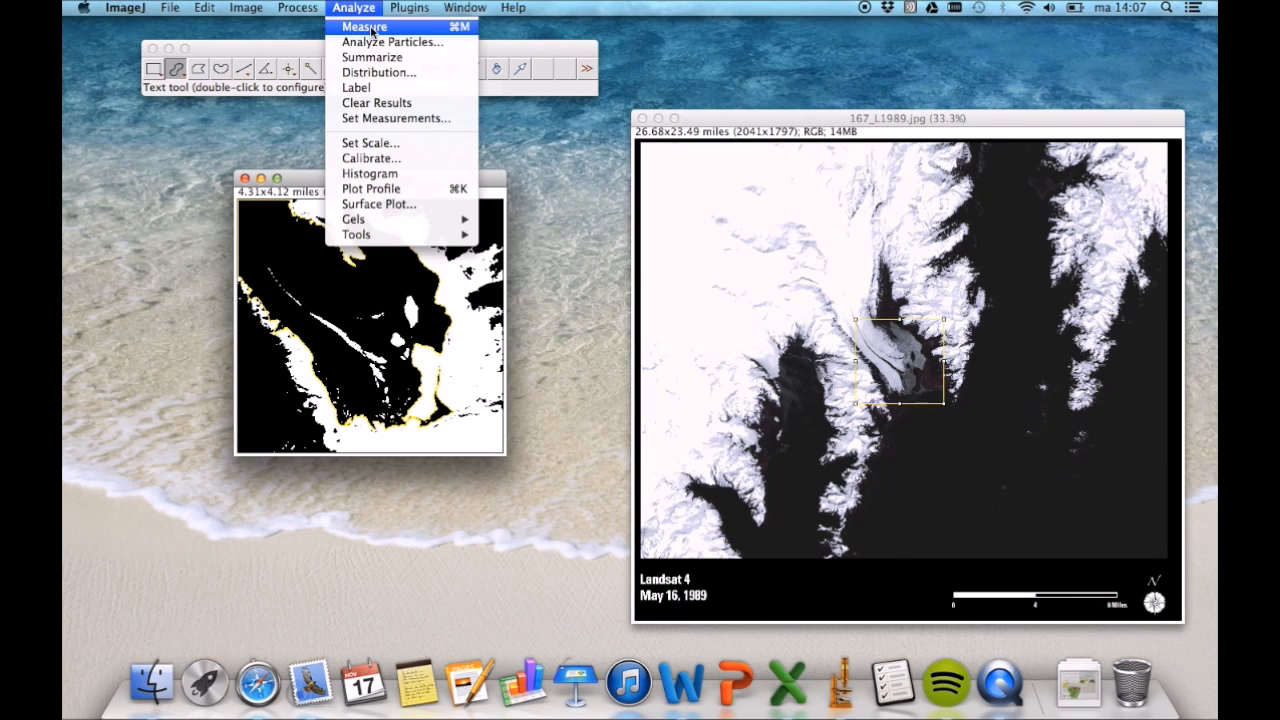
{"action": "left_click", "coordinate": [372, 27]}
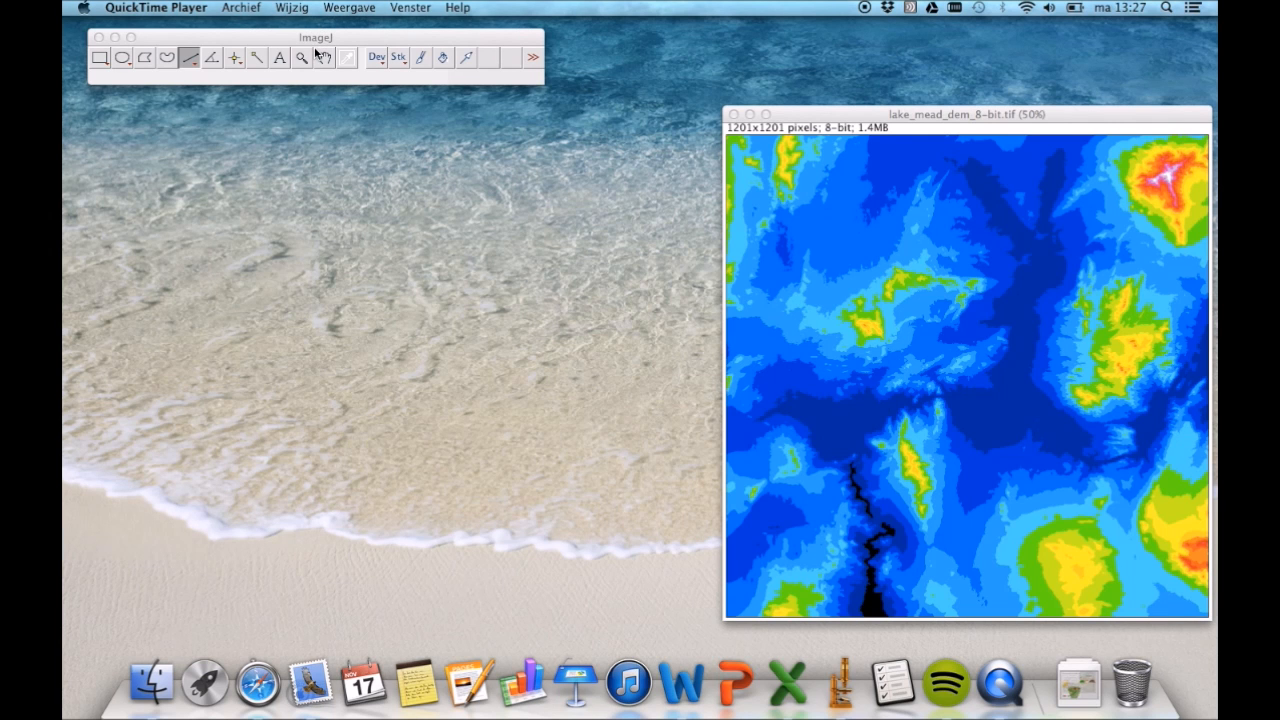
- Create a surface plot of lake_mead_dem_8-bit.tif with polygon multiplier 100, wireframe, shading, axis and smoothing
{"action": "left_click", "coordinate": [313, 40]}
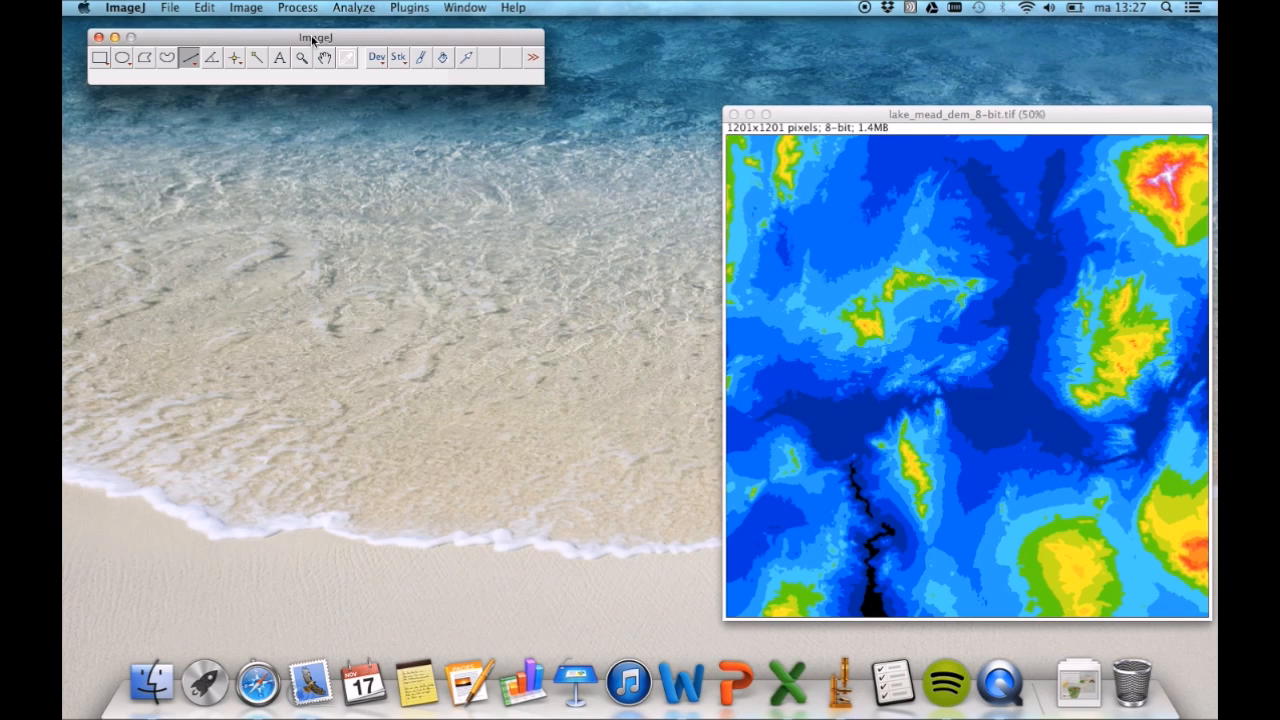
{"action": "left_click", "coordinate": [353, 8]}
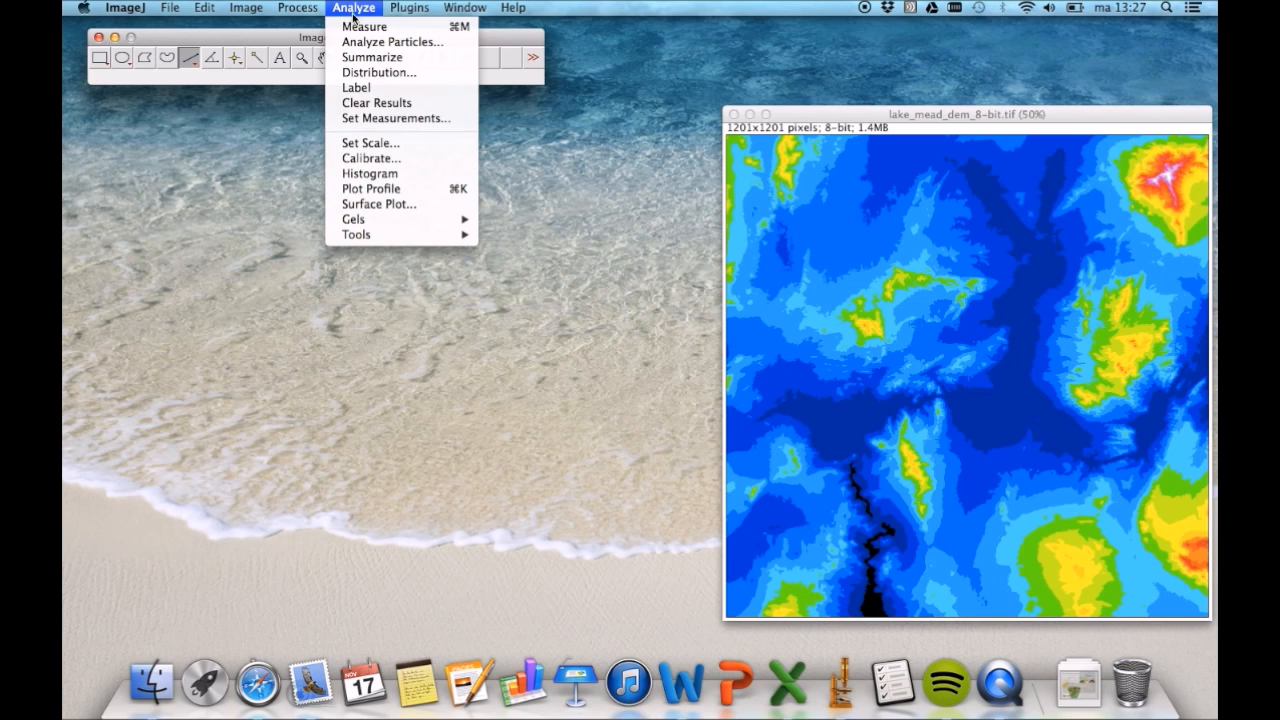
{"action": "left_click", "coordinate": [383, 202]}
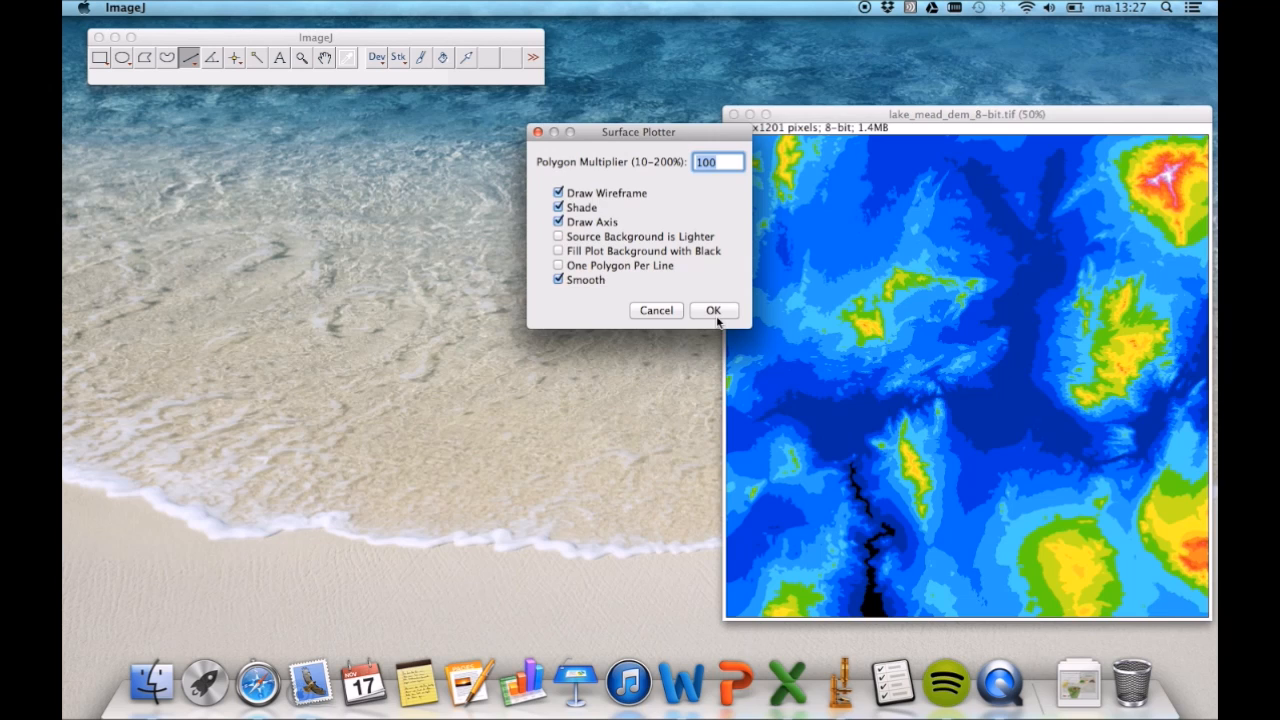
{"action": "left_click", "coordinate": [713, 311]}
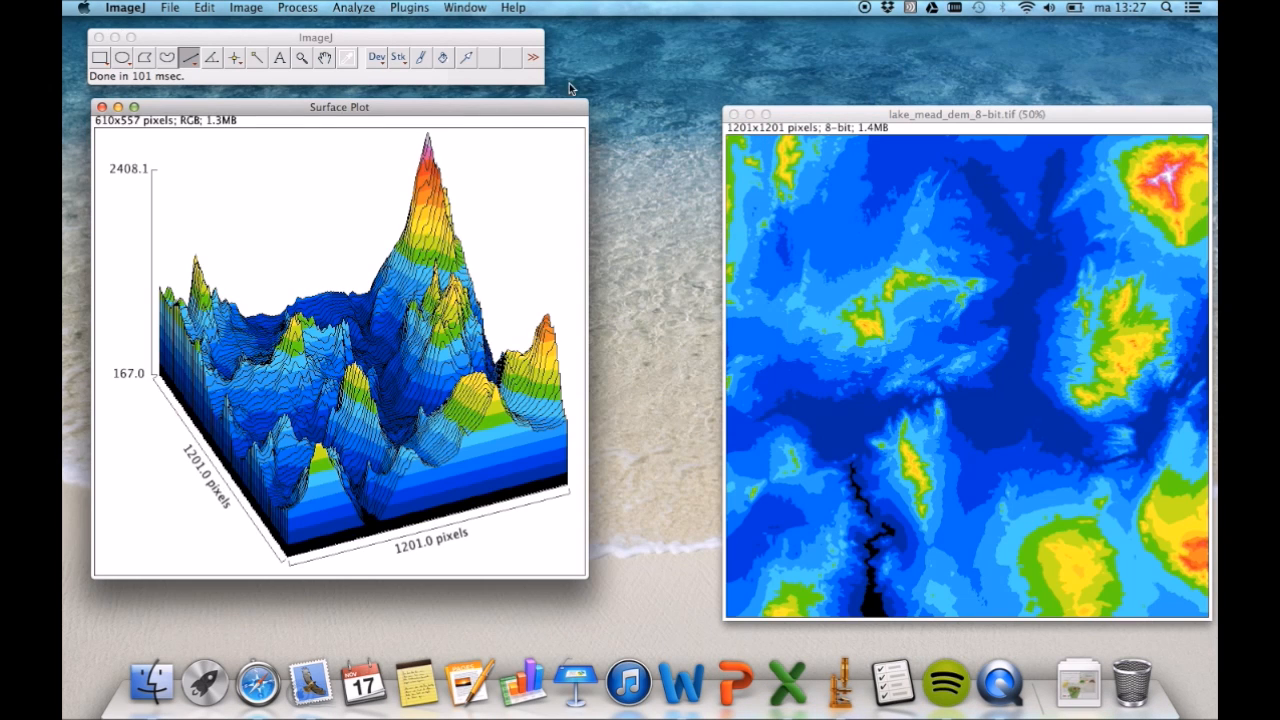
- Open lake_mead_dem_8-bit.tif in the Interactive 3D Surface Plot plugin
{"action": "left_click", "coordinate": [792, 116]}
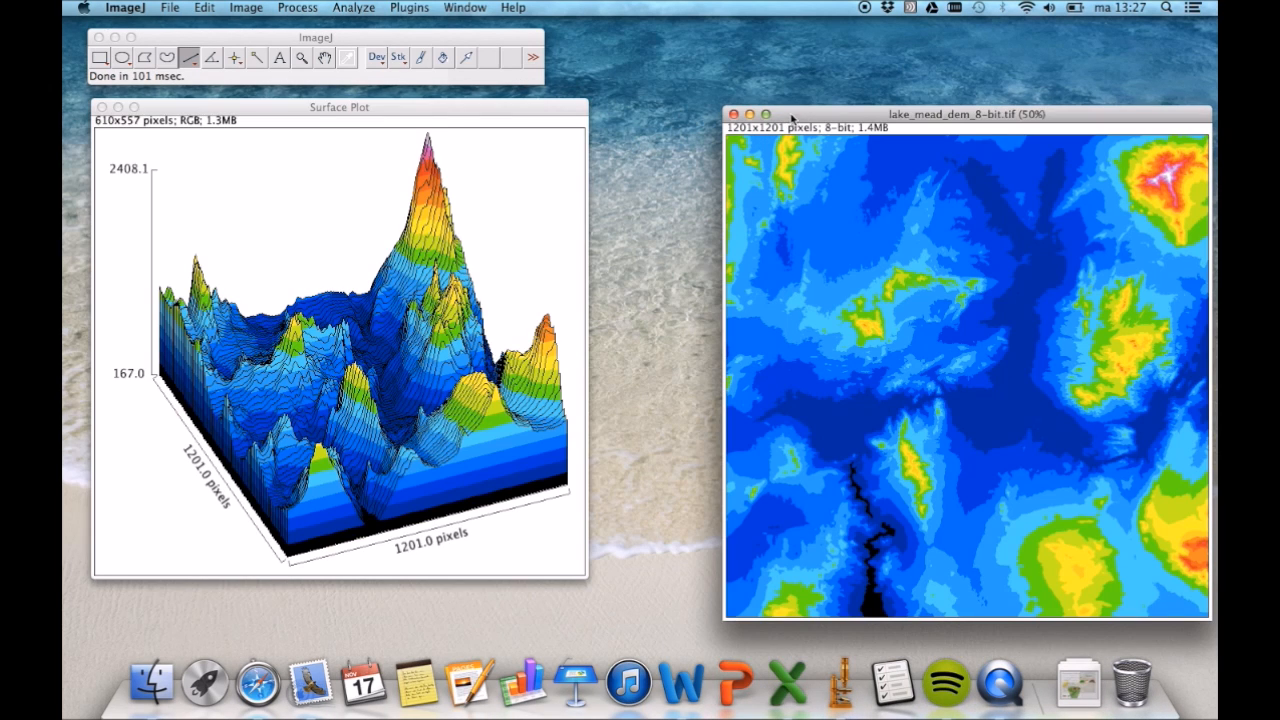
{"action": "left_click", "coordinate": [409, 8]}
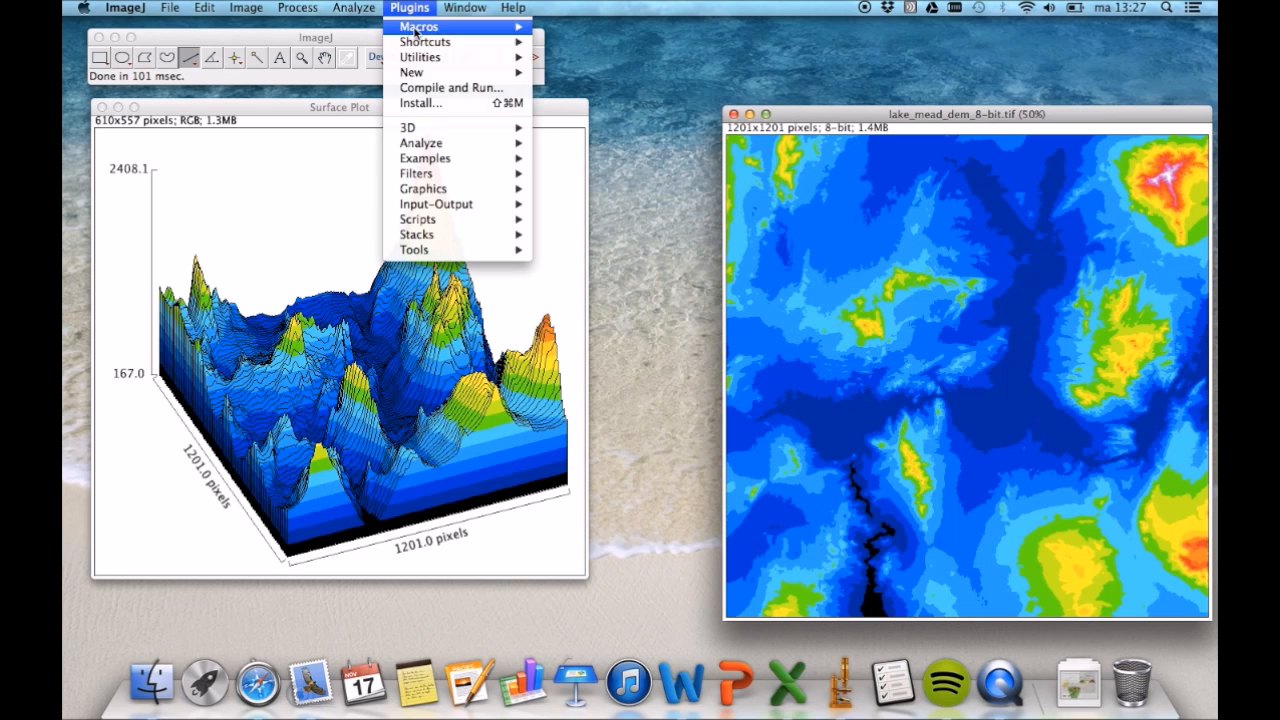
{"action": "mouse_move", "coordinate": [428, 130]}
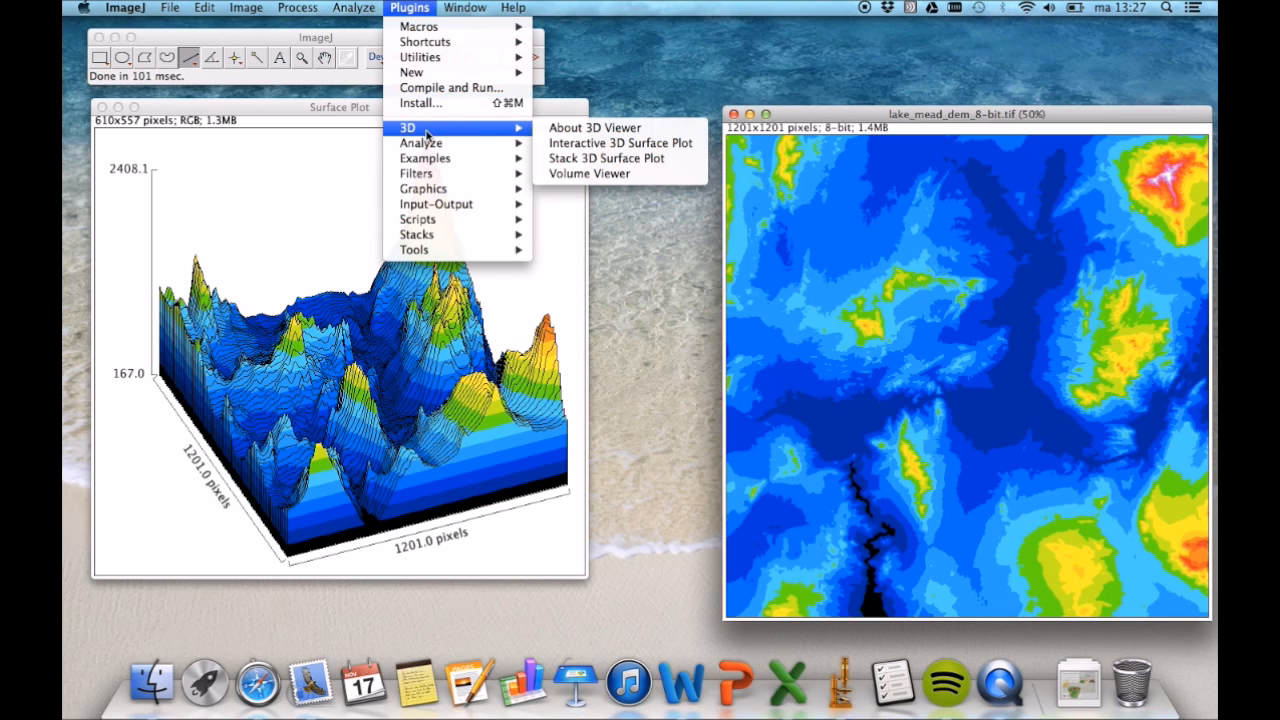
{"action": "left_click", "coordinate": [570, 148]}
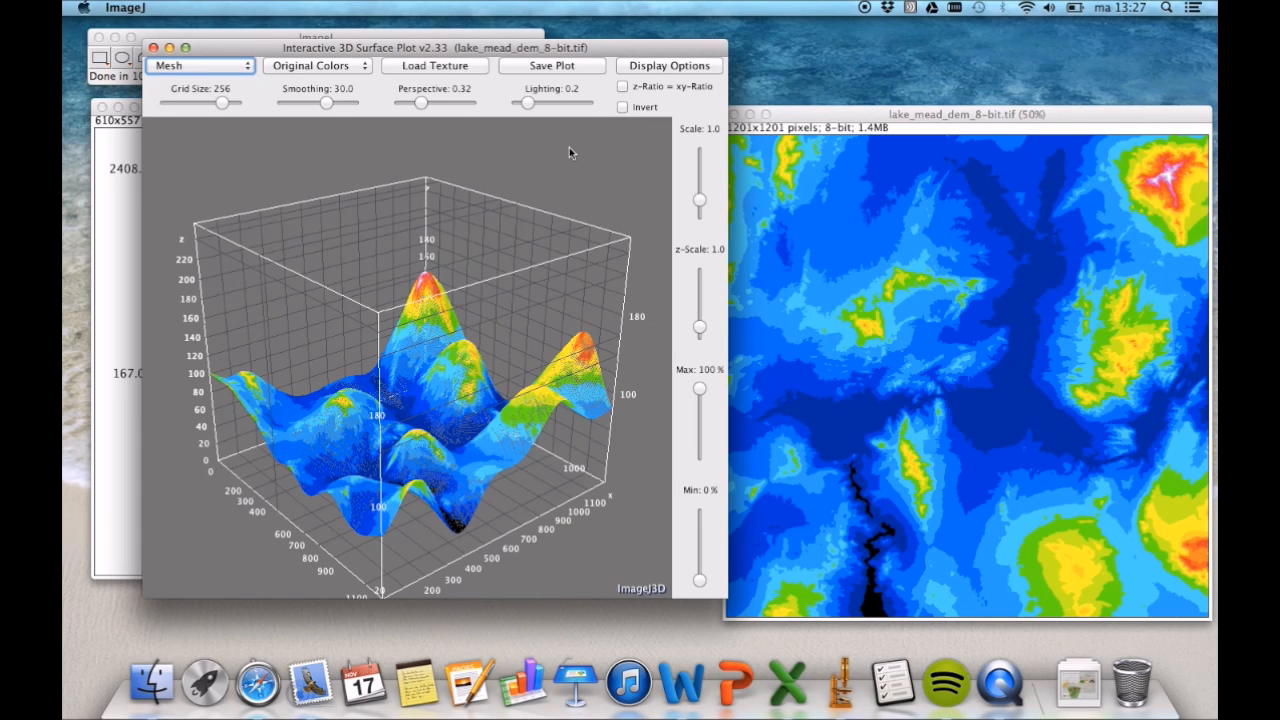
- Set the interactive 3D plot's smoothing to 12.5 and perspective to 0.19, and display the surface as isolines
{"action": "left_click", "coordinate": [246, 67]}
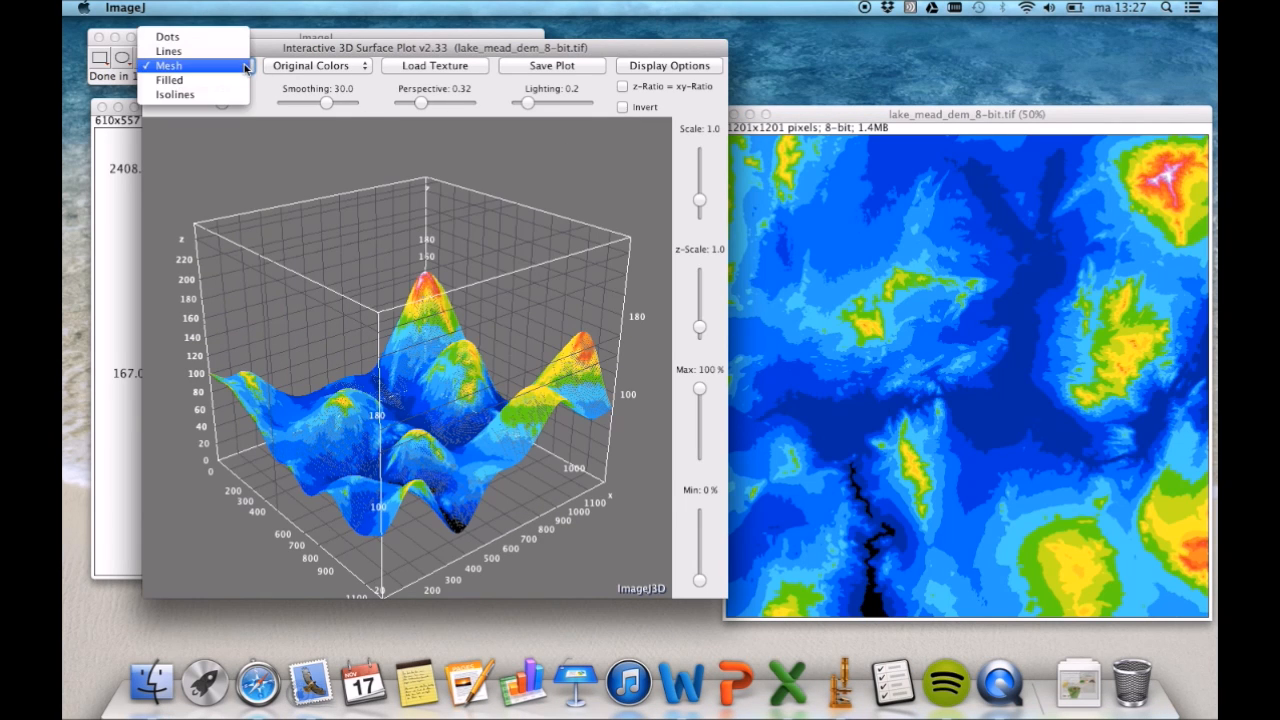
{"action": "left_click", "coordinate": [248, 66]}
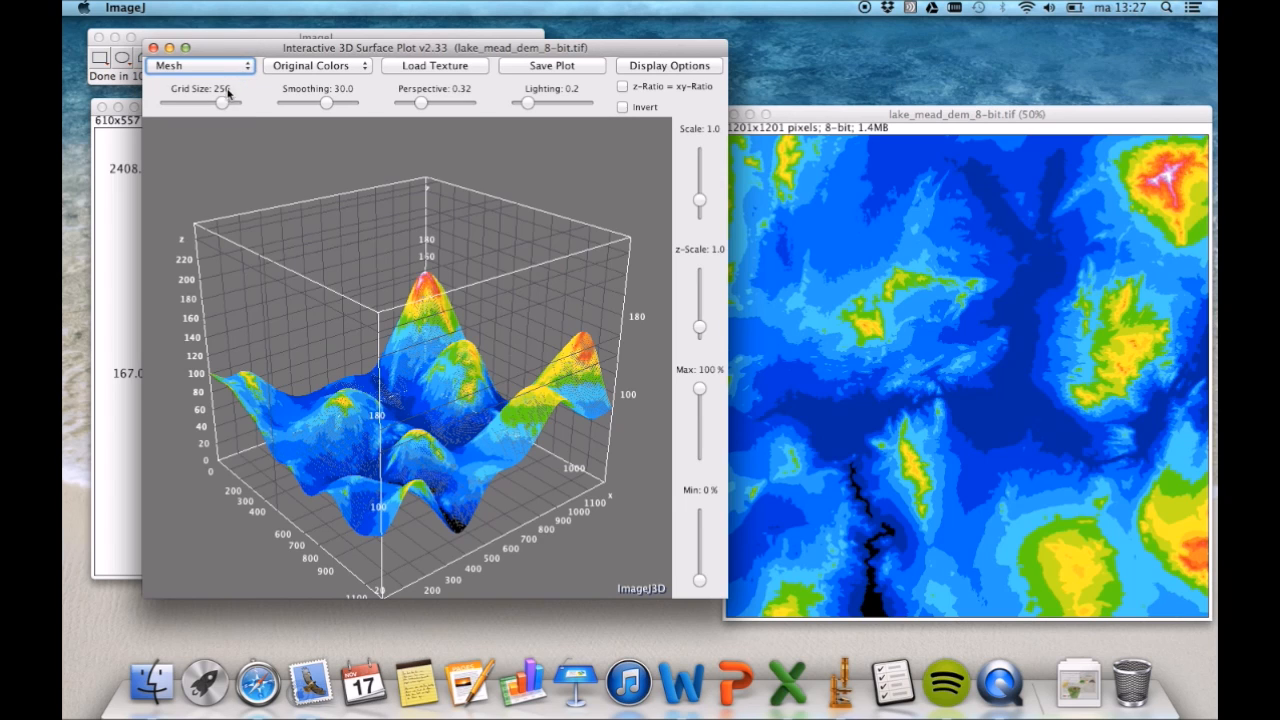
{"action": "mouse_move", "coordinate": [224, 106]}
{"action": "left_mouse_down"}
{"action": "mouse_move", "coordinate": [196, 106]}
{"action": "mouse_move", "coordinate": [239, 107]}
{"action": "left_mouse_up"}
{"action": "left_click_drag", "start_coordinate": [326, 104], "coordinate": [298, 104]}
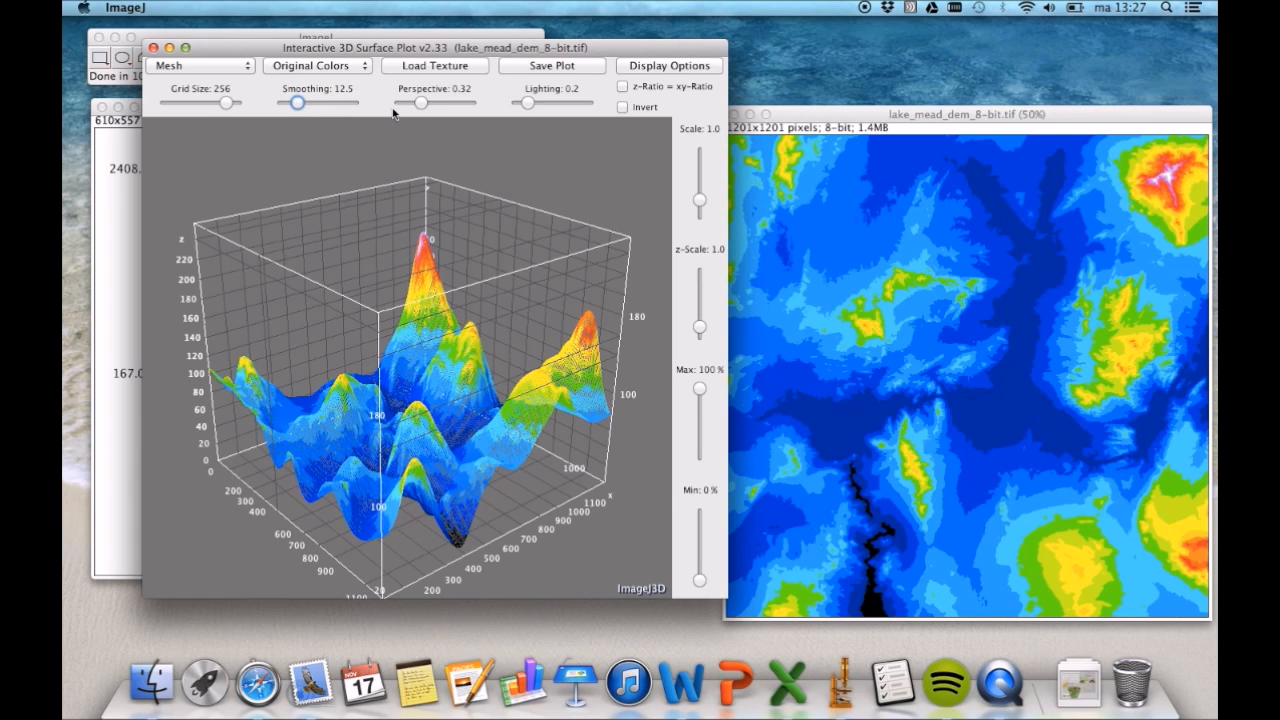
{"action": "mouse_move", "coordinate": [424, 104]}
{"action": "left_mouse_down"}
{"action": "mouse_move", "coordinate": [456, 104]}
{"action": "mouse_move", "coordinate": [411, 106]}
{"action": "left_mouse_up"}
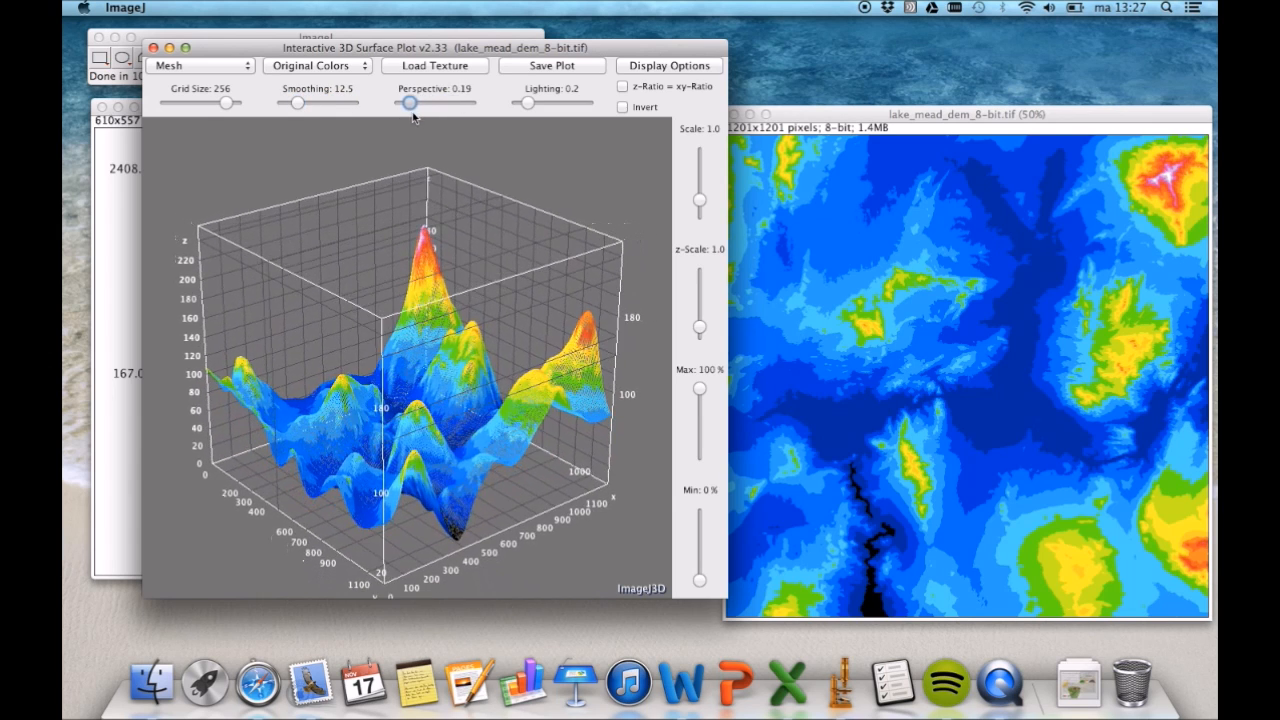
{"action": "left_click", "coordinate": [248, 66]}
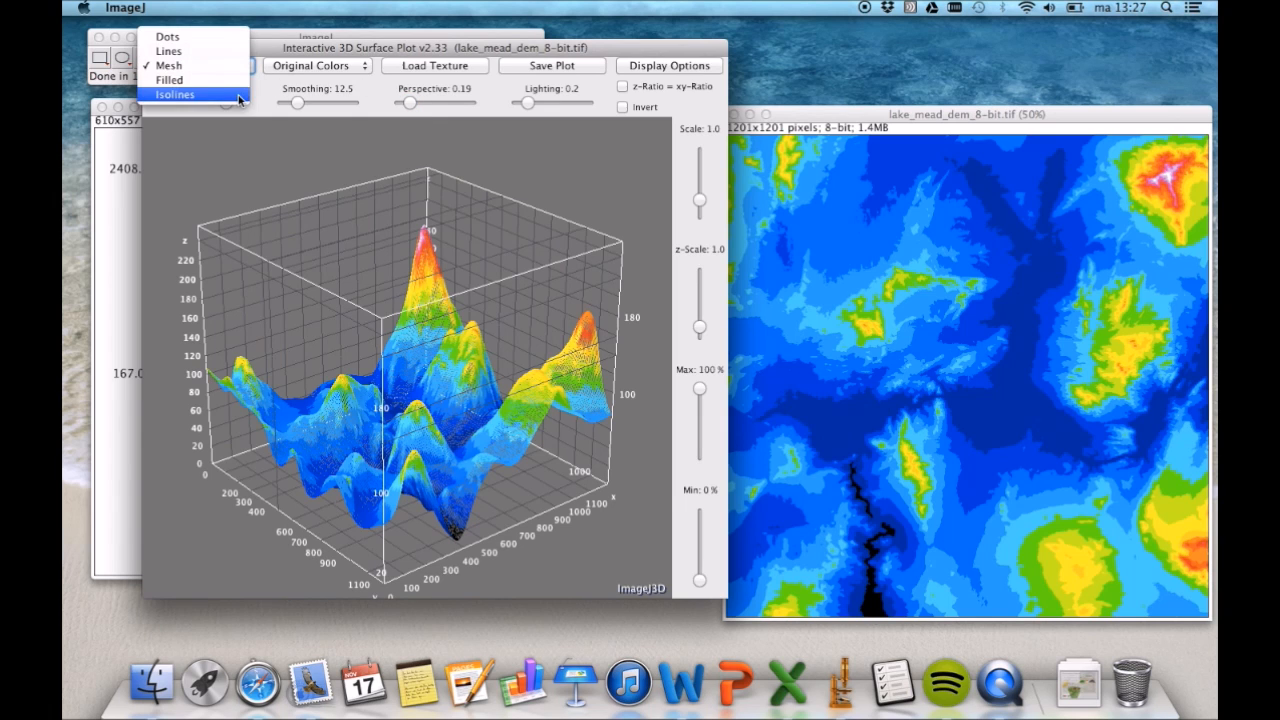
{"action": "left_click", "coordinate": [240, 95]}
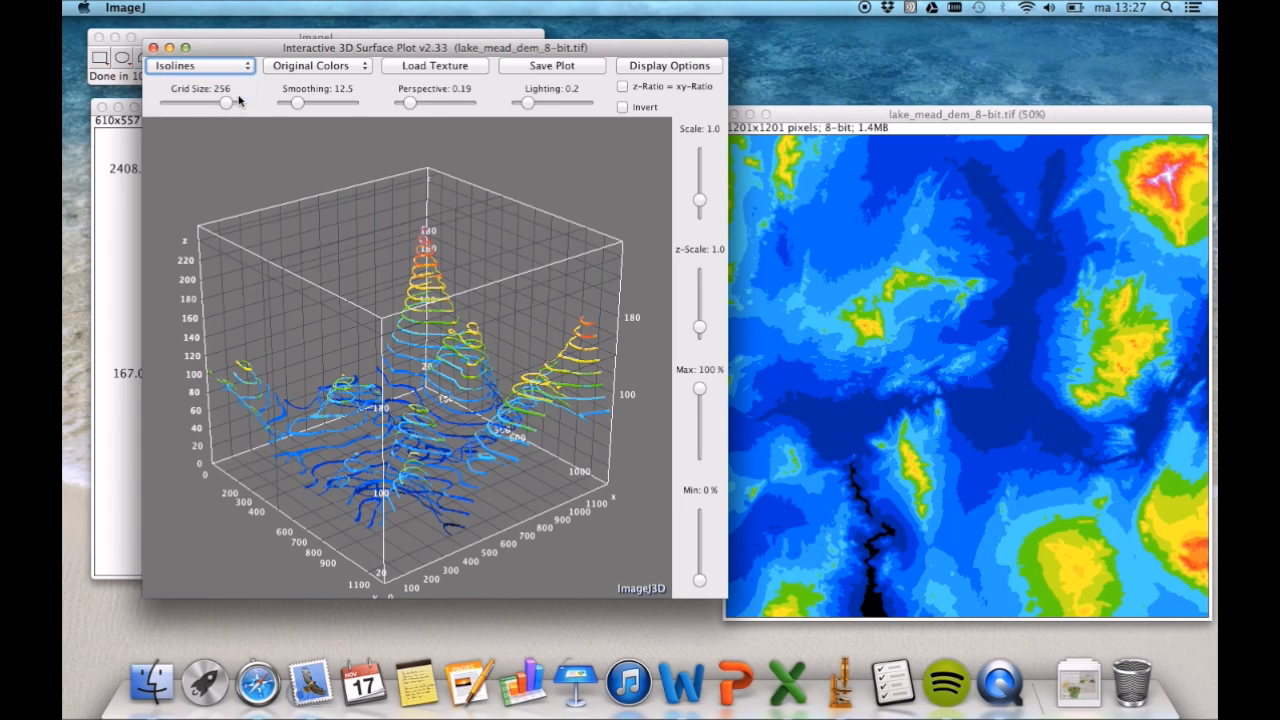
- Draw a straight line selection about 1200 pixels long across the elevation map, from its upper left edge toward the lower right
{"action": "left_click", "coordinate": [826, 120]}
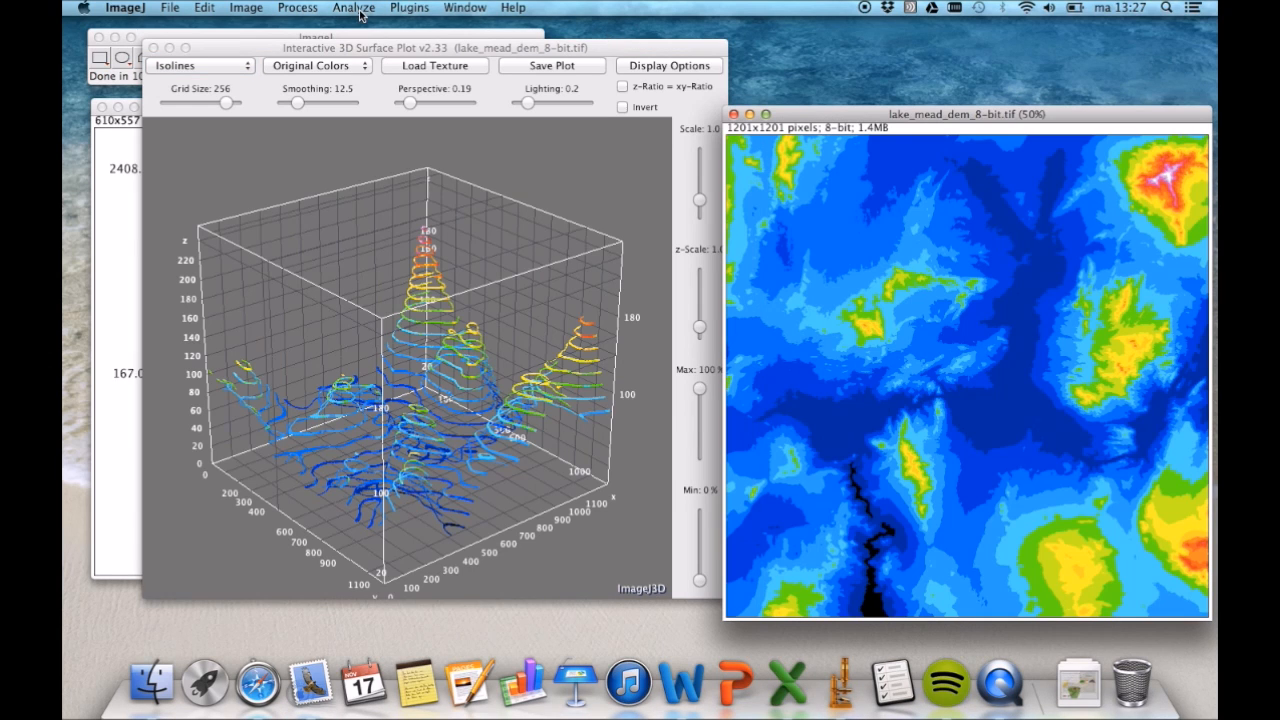
{"action": "left_click", "coordinate": [240, 37]}
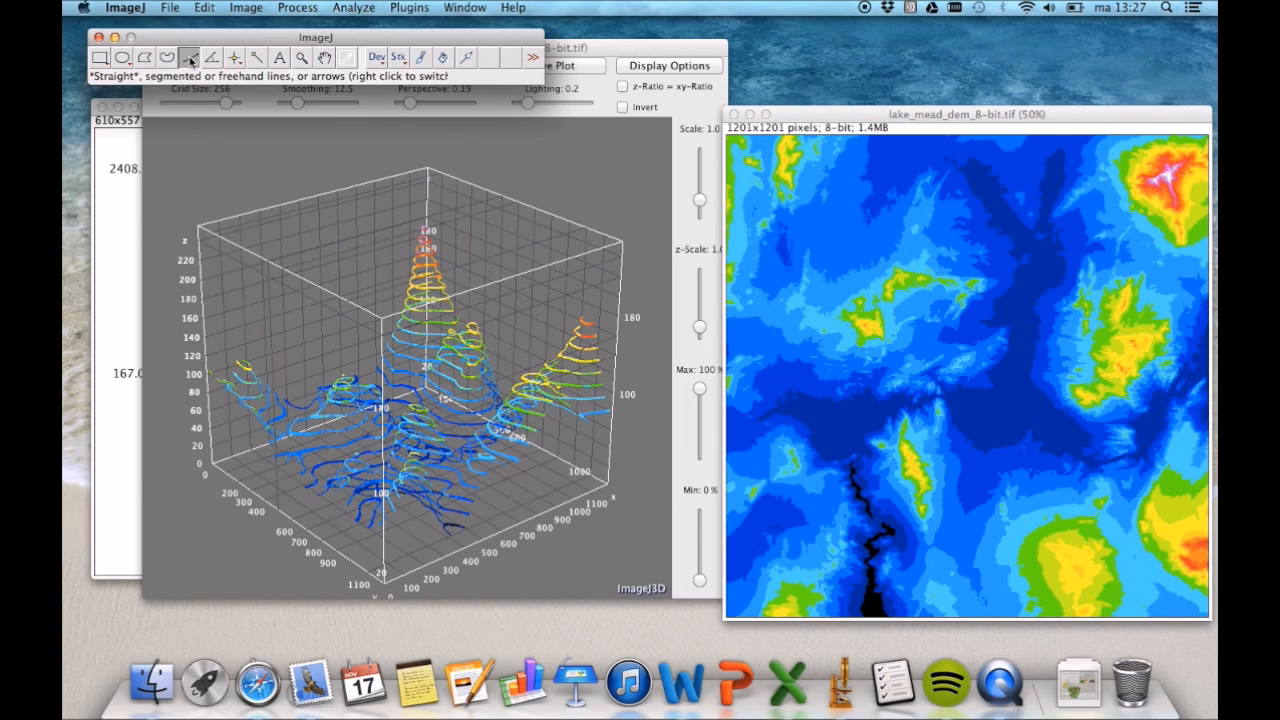
{"action": "left_click", "coordinate": [190, 58]}
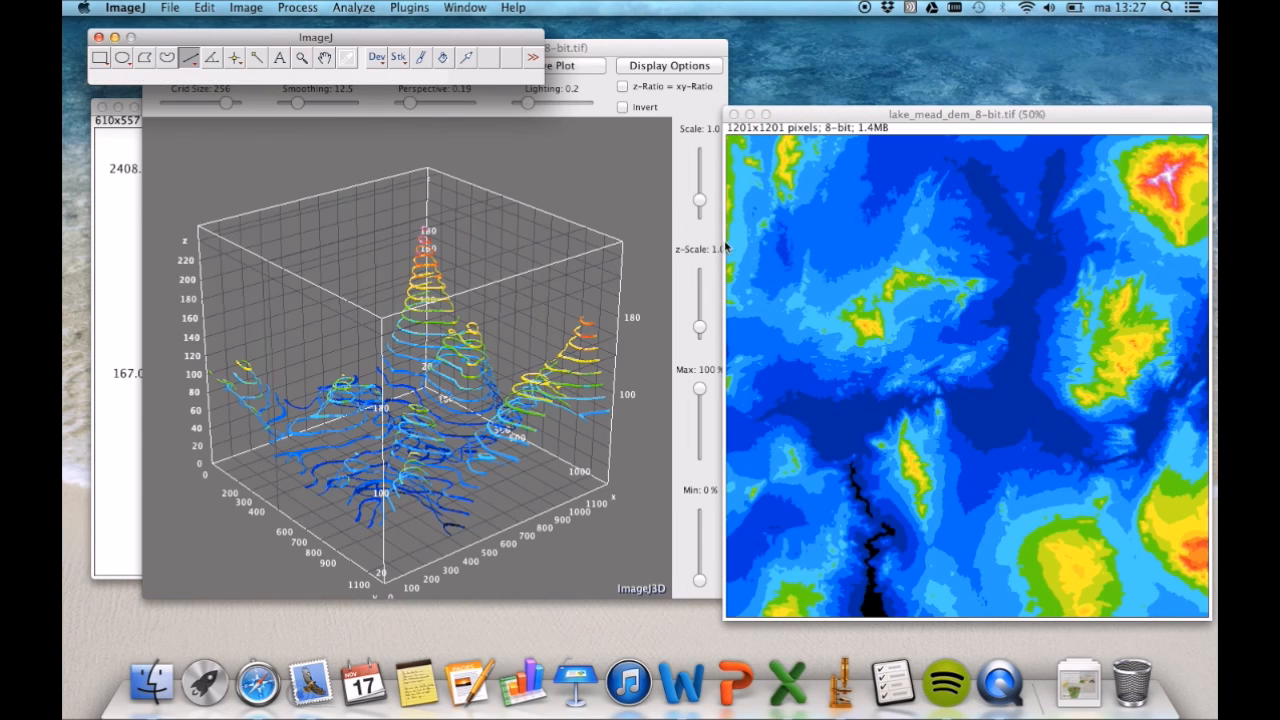
{"action": "left_click_drag", "start_coordinate": [731, 242], "coordinate": [997, 370]}
{"action": "left_click_drag", "start_coordinate": [1126, 405], "coordinate": [1185, 423]}
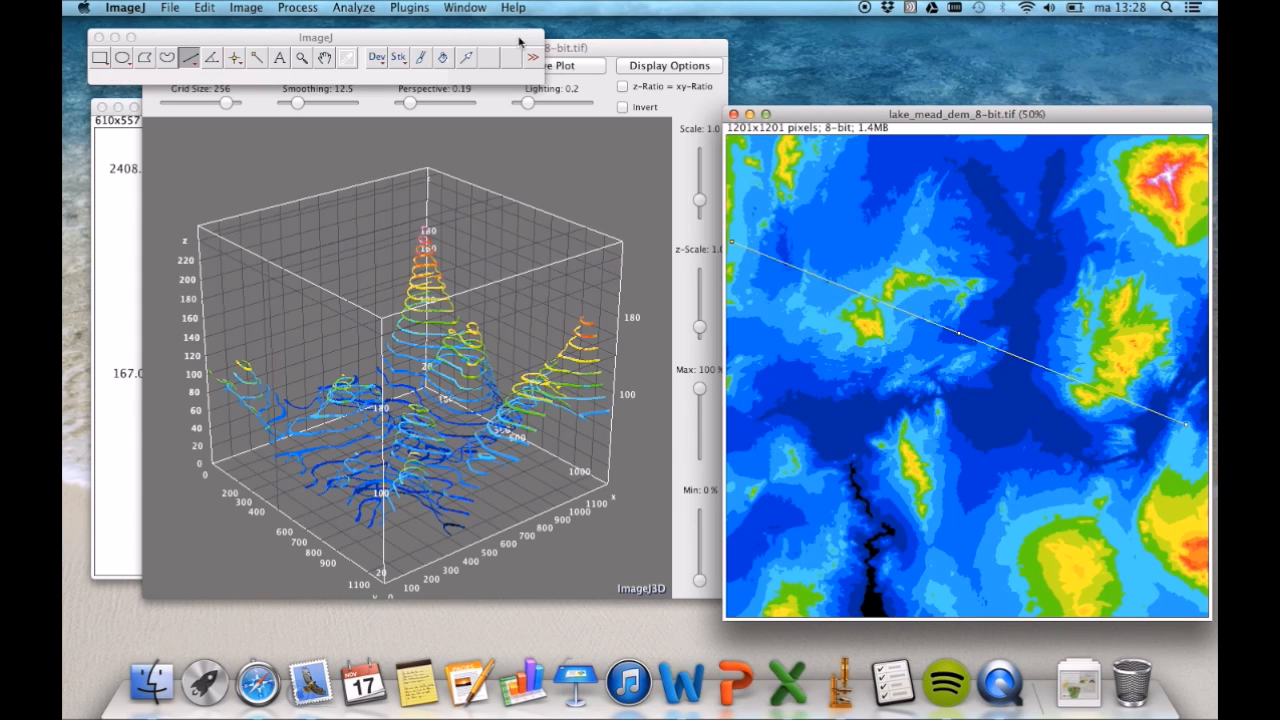
- Plot the gray-value profile along the line on the elevation map and list the plot values
{"action": "left_click", "coordinate": [355, 8]}
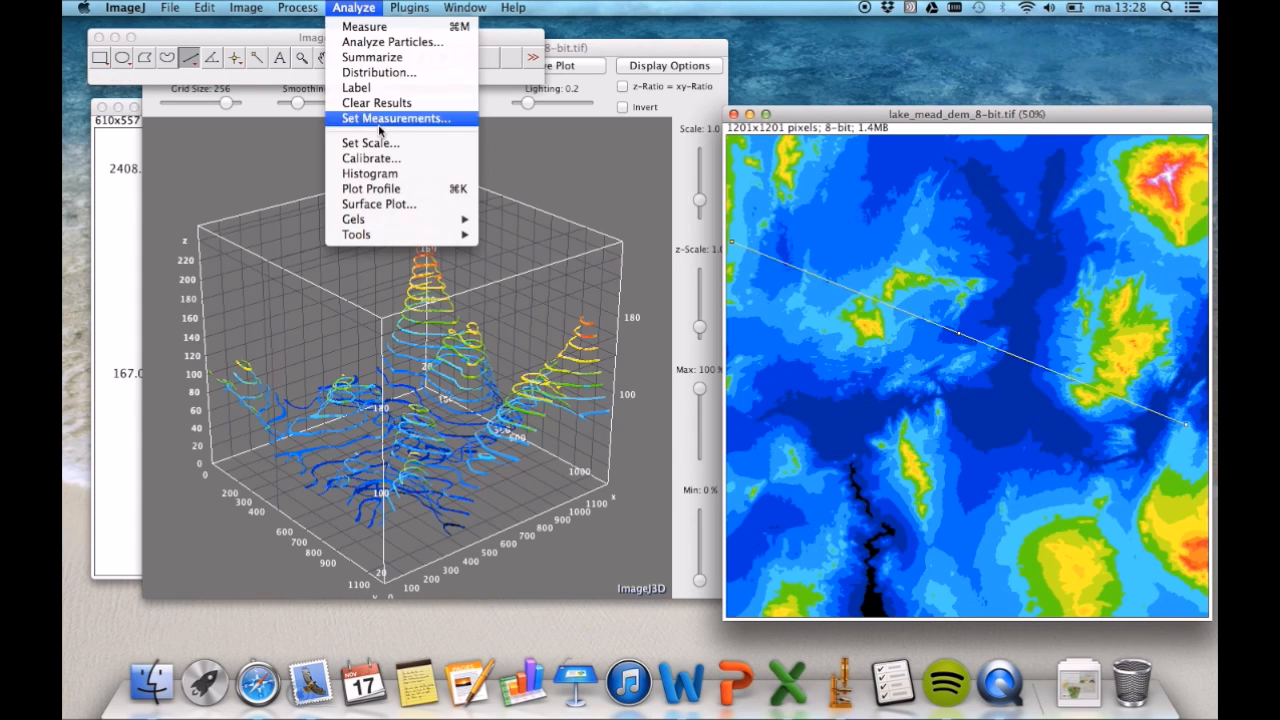
{"action": "left_click", "coordinate": [370, 189]}
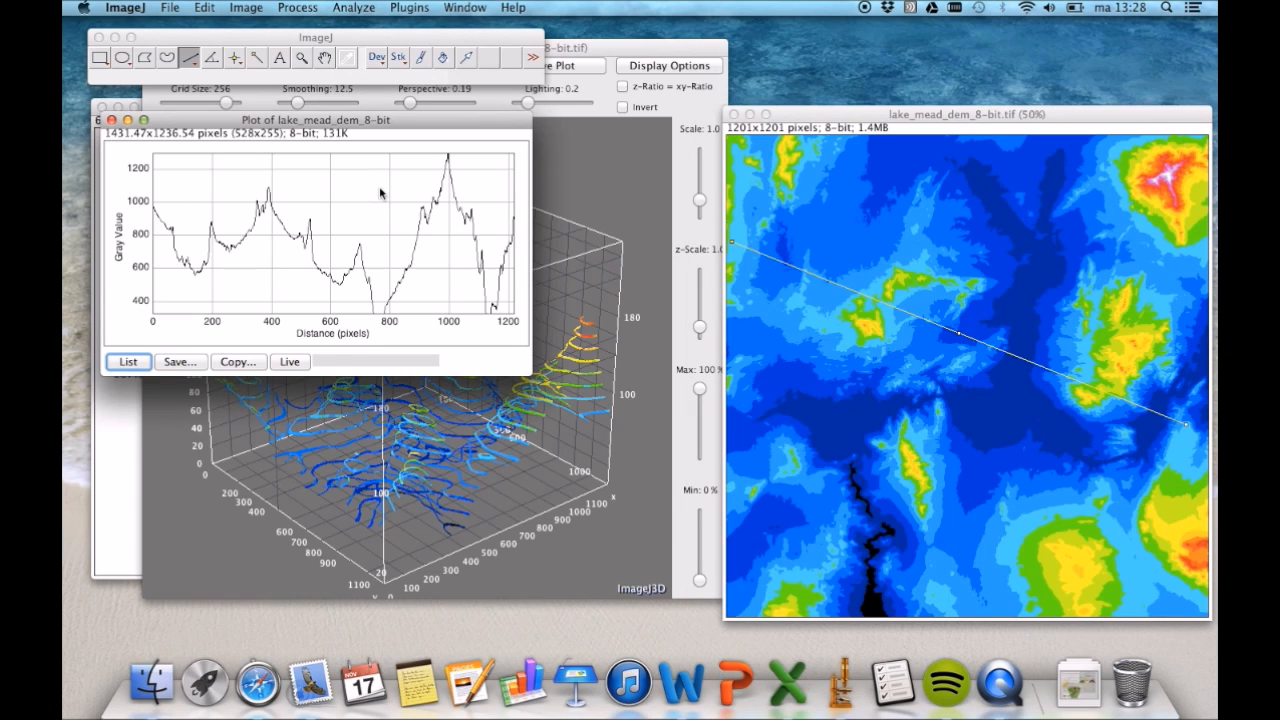
{"action": "left_click", "coordinate": [130, 363]}
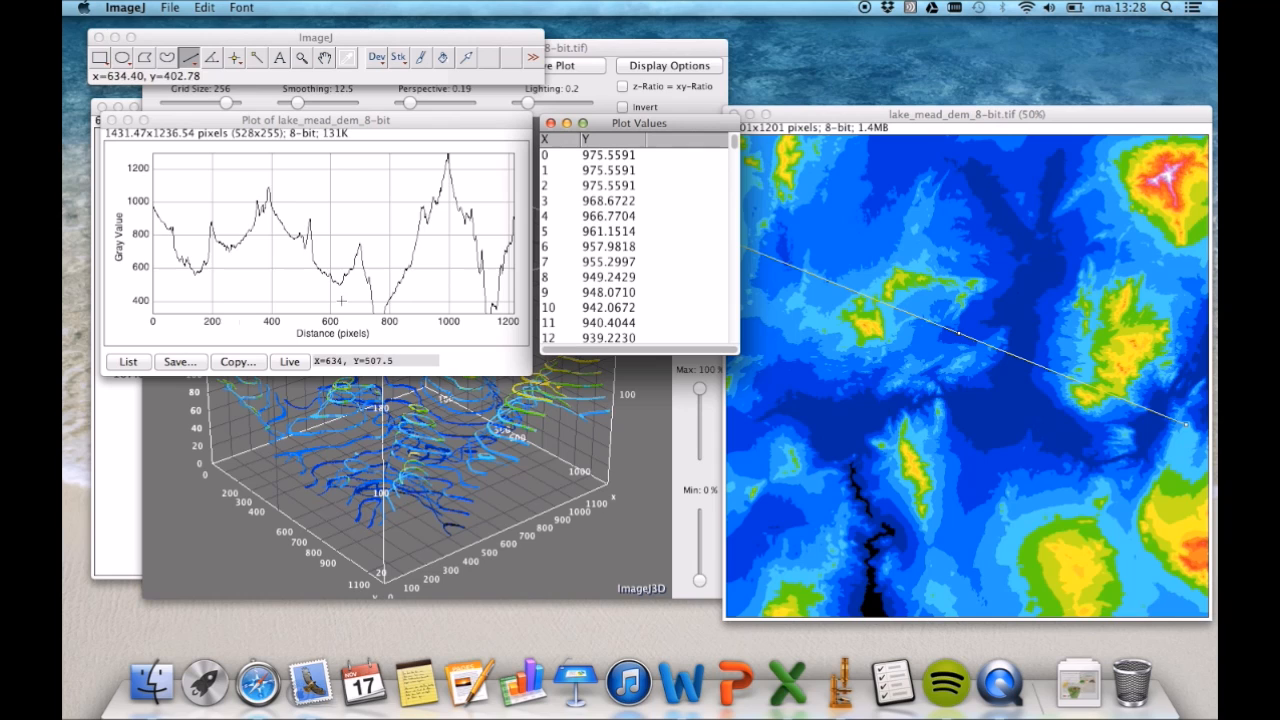